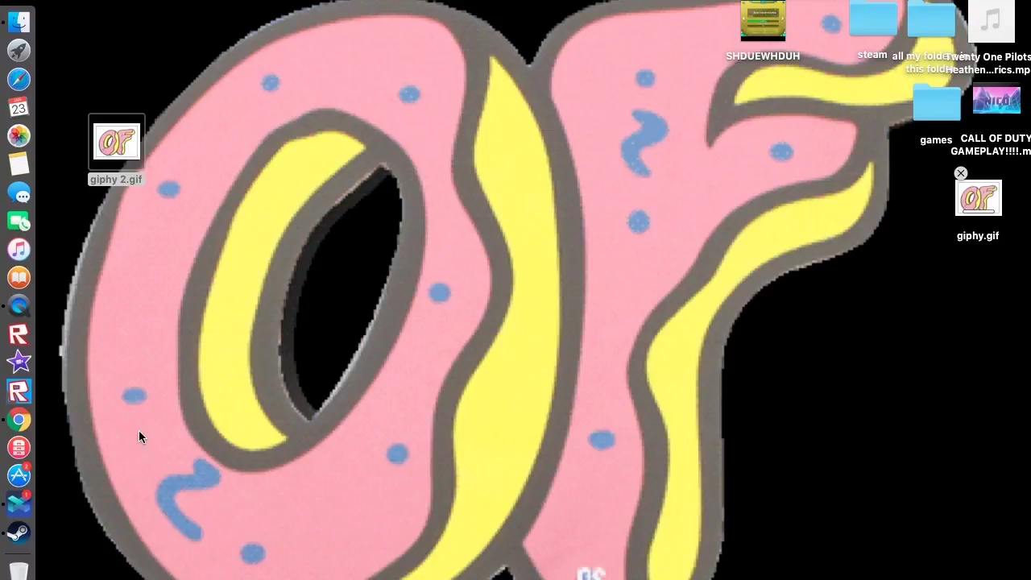
Switch to Chrome and run a web search for "dolphin emulator"
click(63, 427)
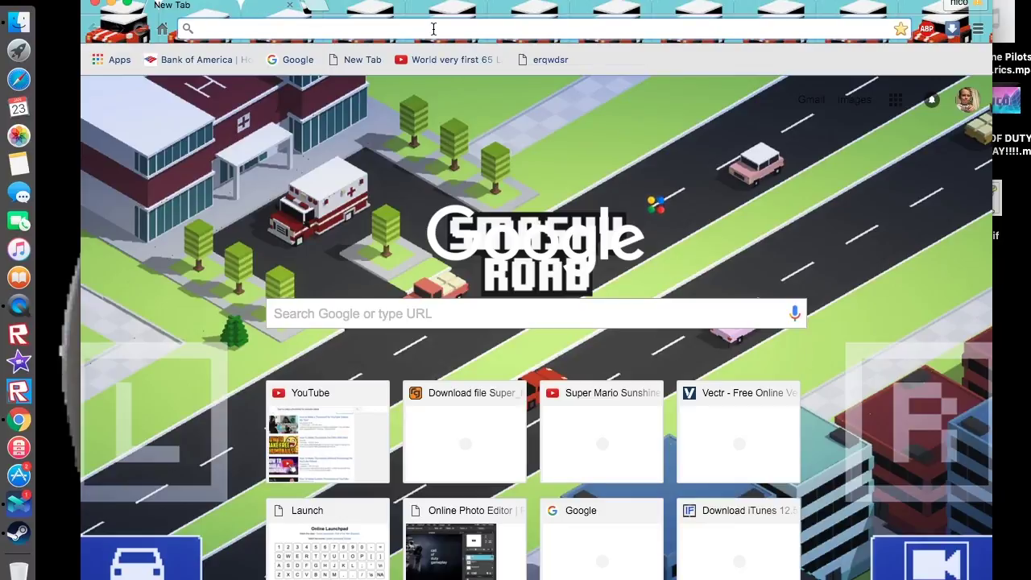
click(434, 29)
text(do)
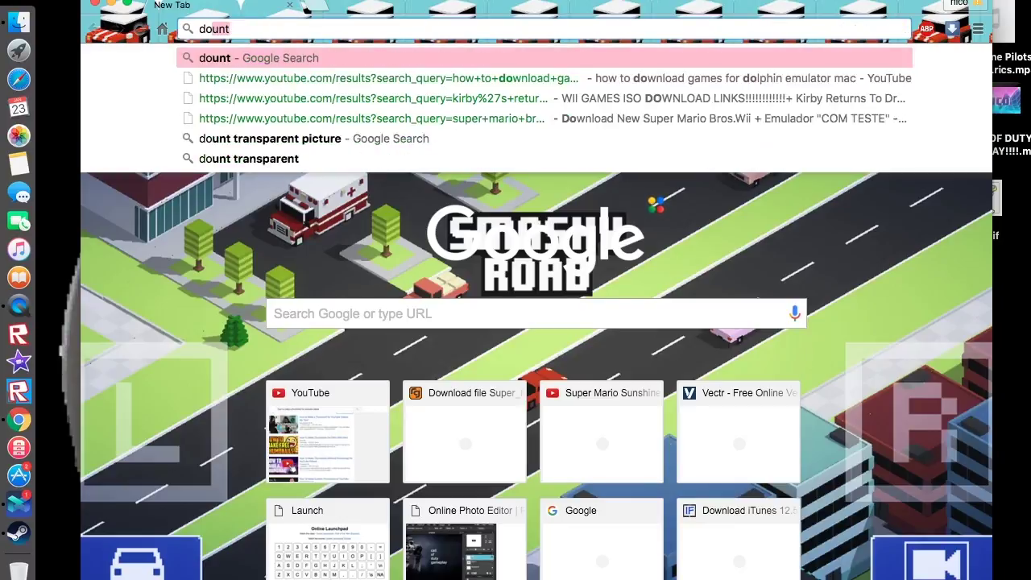
text(lphin e)
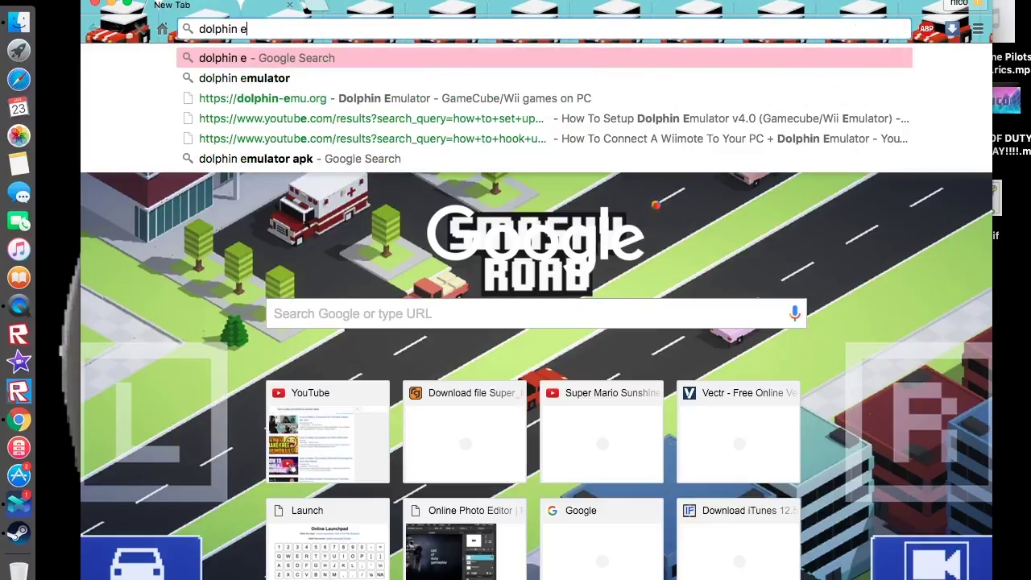
text(mulators)
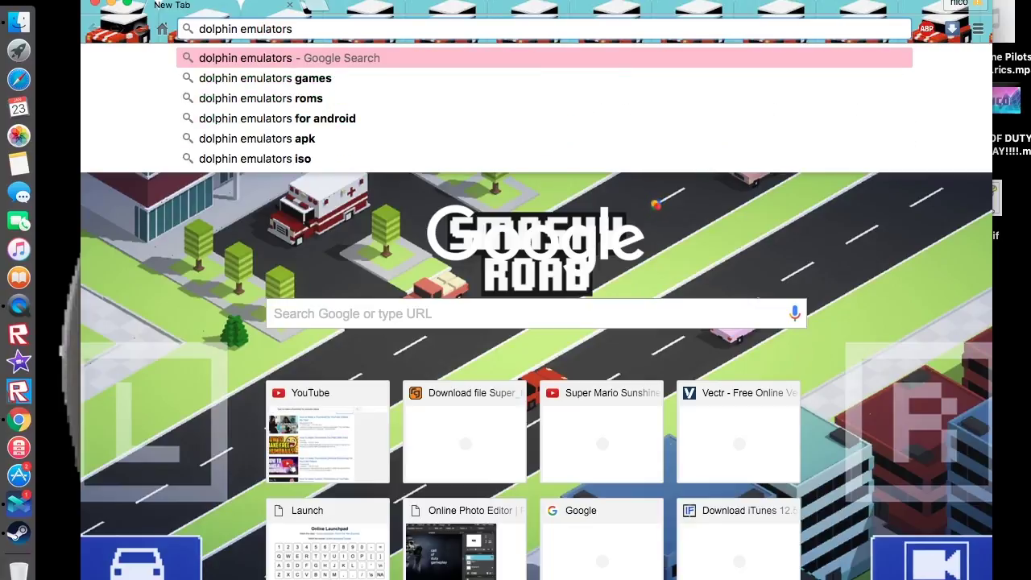
key(BackSpace)
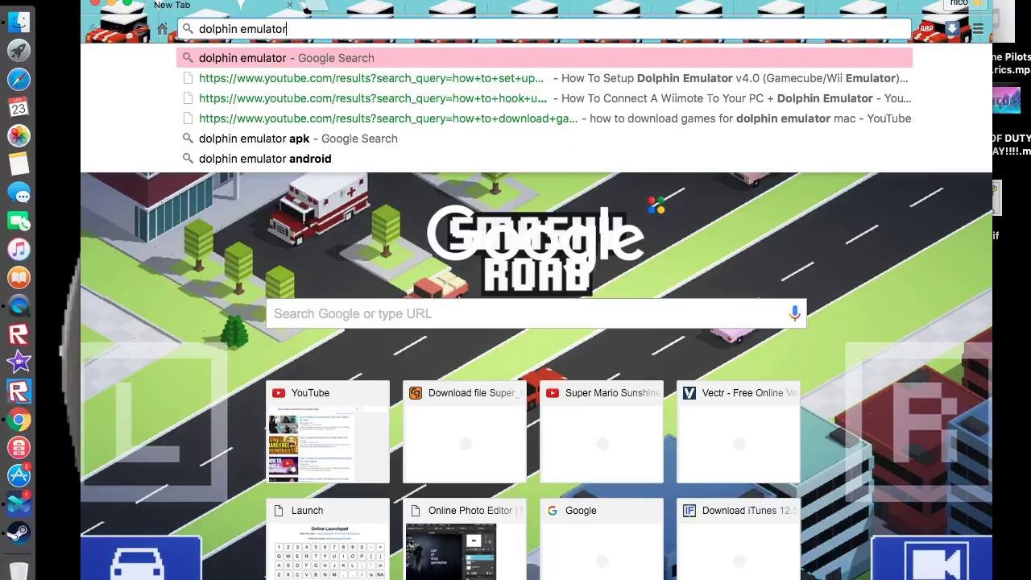
key(Return)
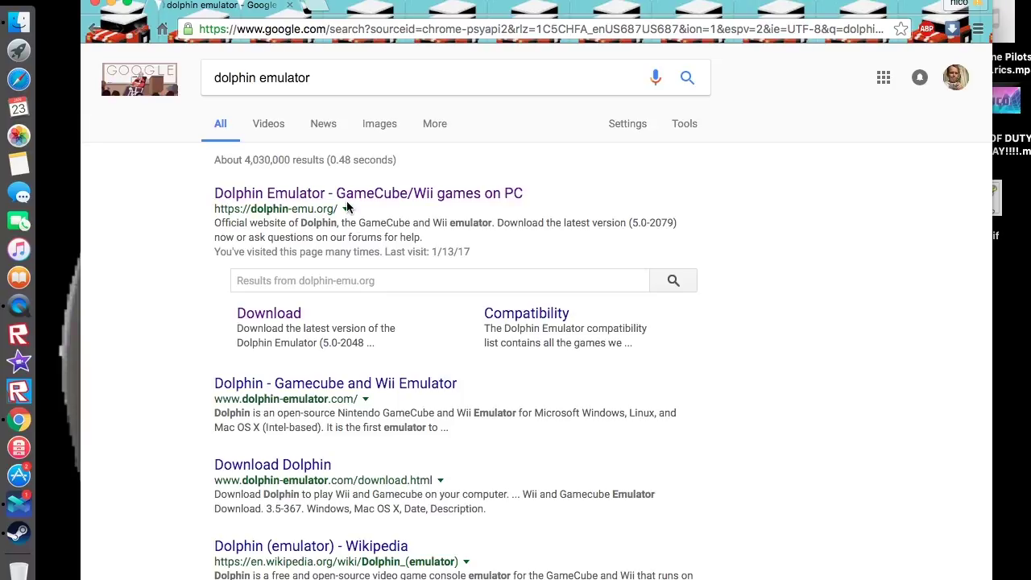
Open the official dolphin-emu.org site from the results and go to its Dolphin 5.0 download page
click(361, 198)
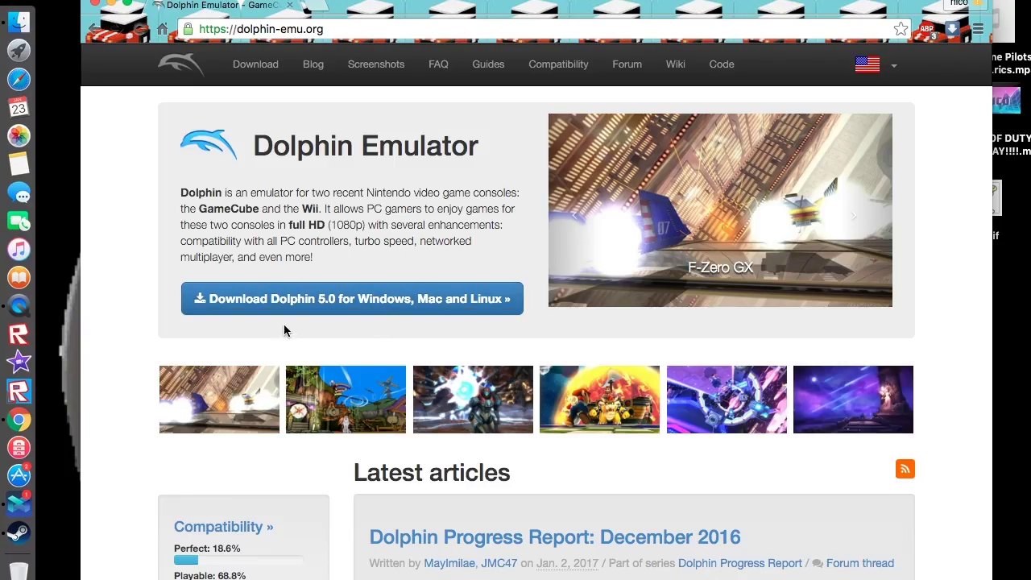
scroll(184, 438, down, 5)
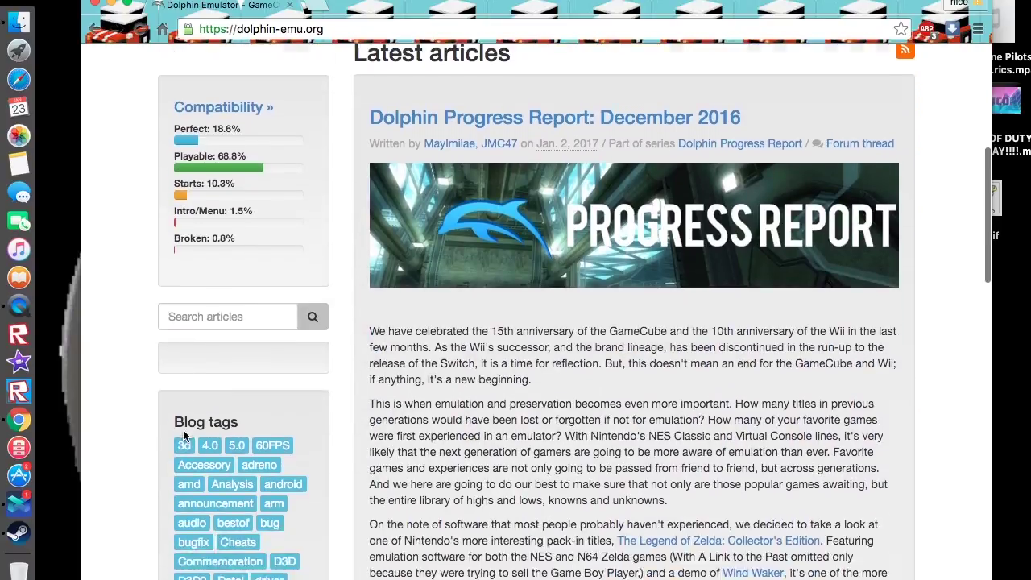
scroll(183, 432, up, 5)
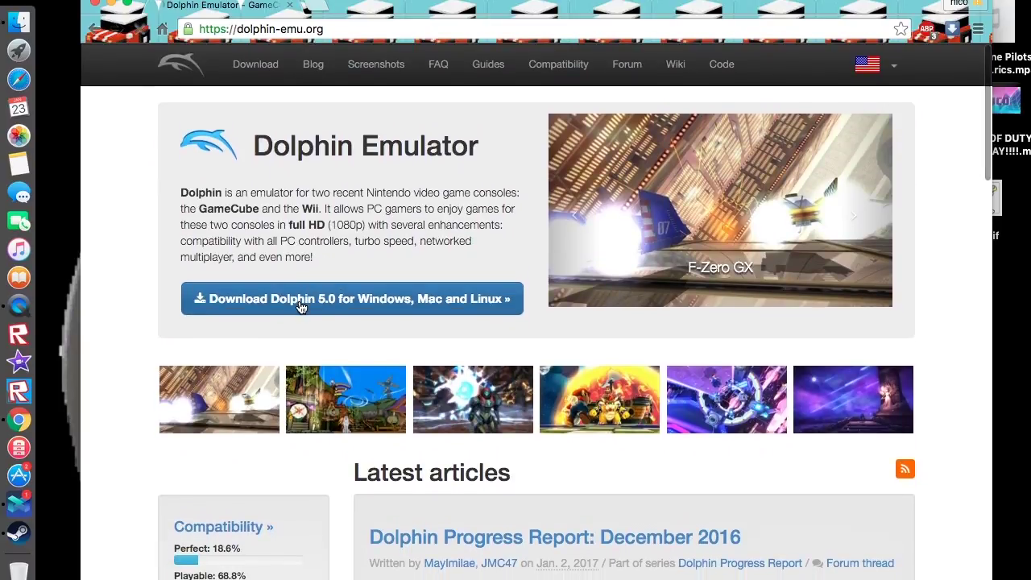
click(301, 305)
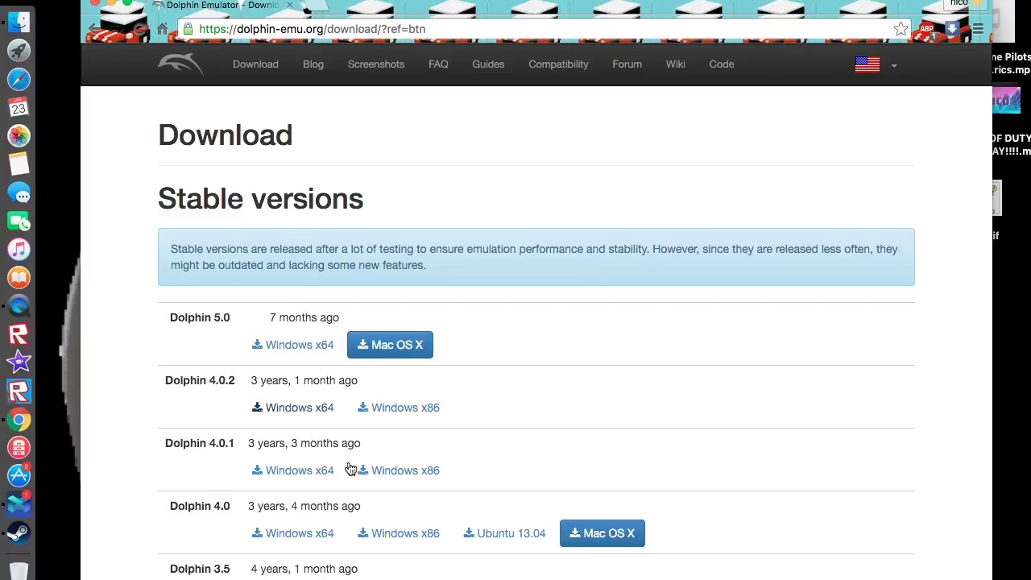
Download the Mac OS X build of Dolphin 4.0 from the stable versions list
scroll(350, 468, down, 4)
scroll(410, 491, up, 4)
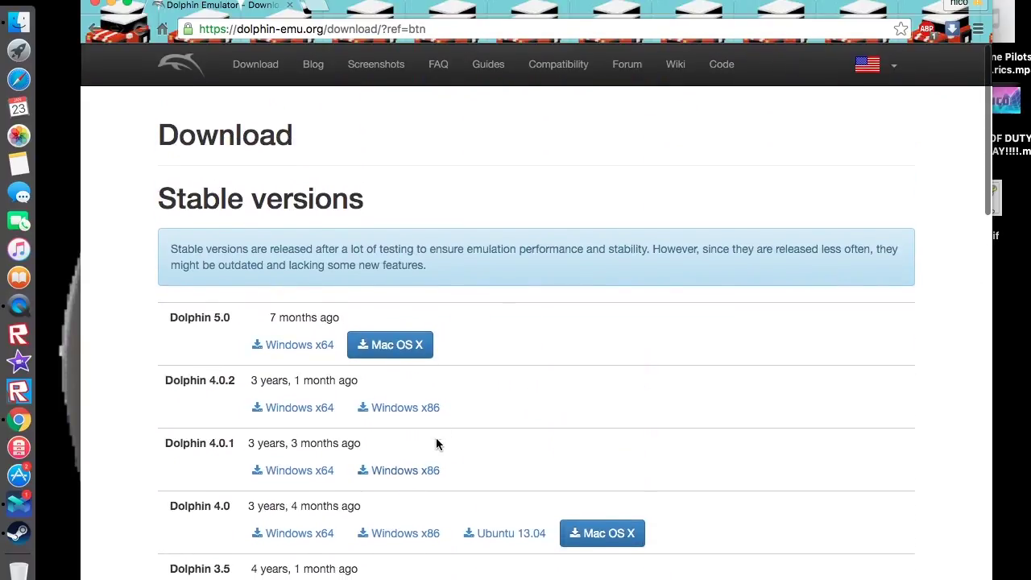
scroll(436, 439, down, 1)
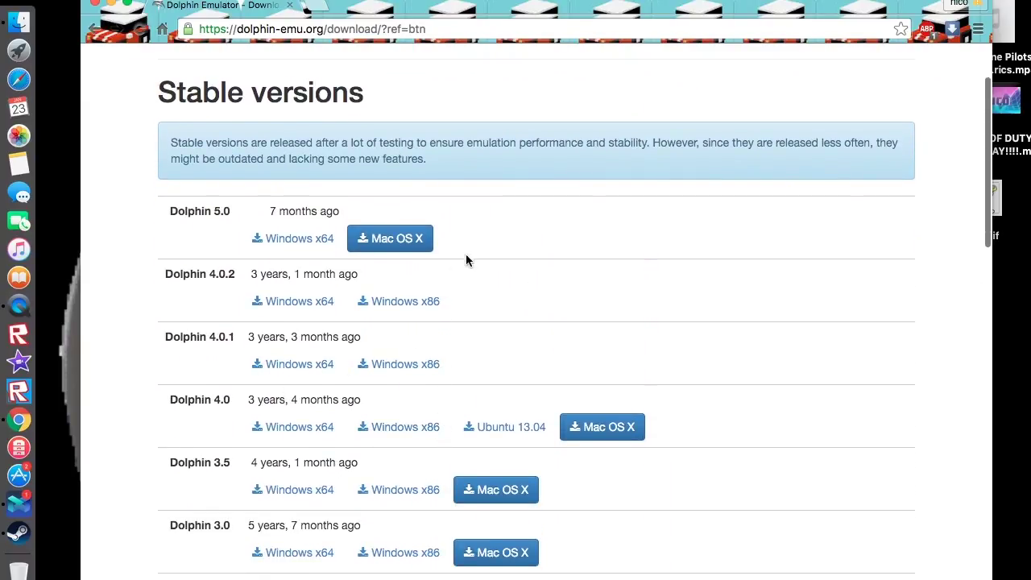
click(606, 427)
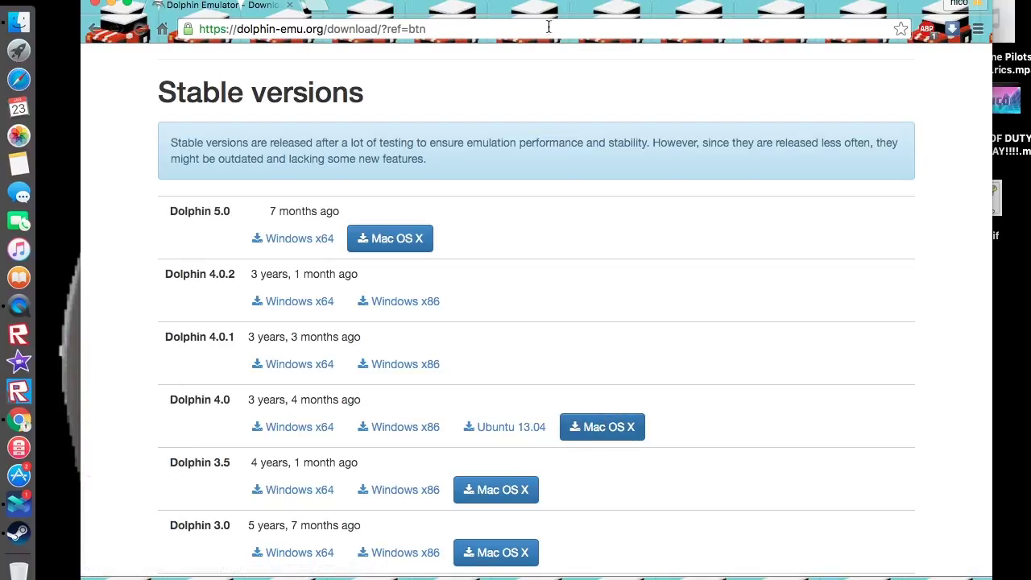
Place the downloaded dolphin-4.0 (1).dmg file in the open middle area of the desktop and close the browser window
drag(521, 4, 598, 4)
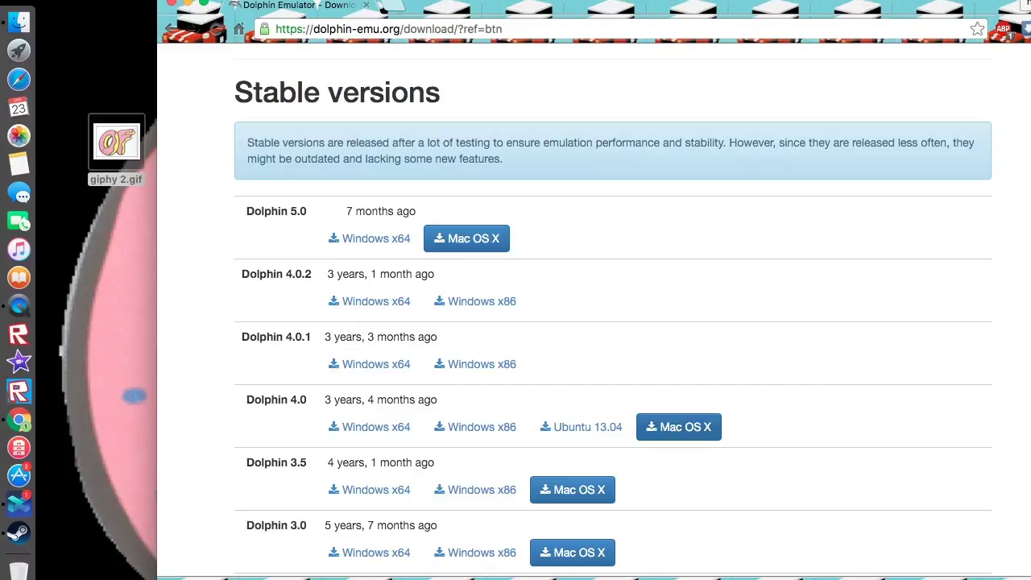
scroll(166, 564, down, 1)
drag(166, 564, 103, 321)
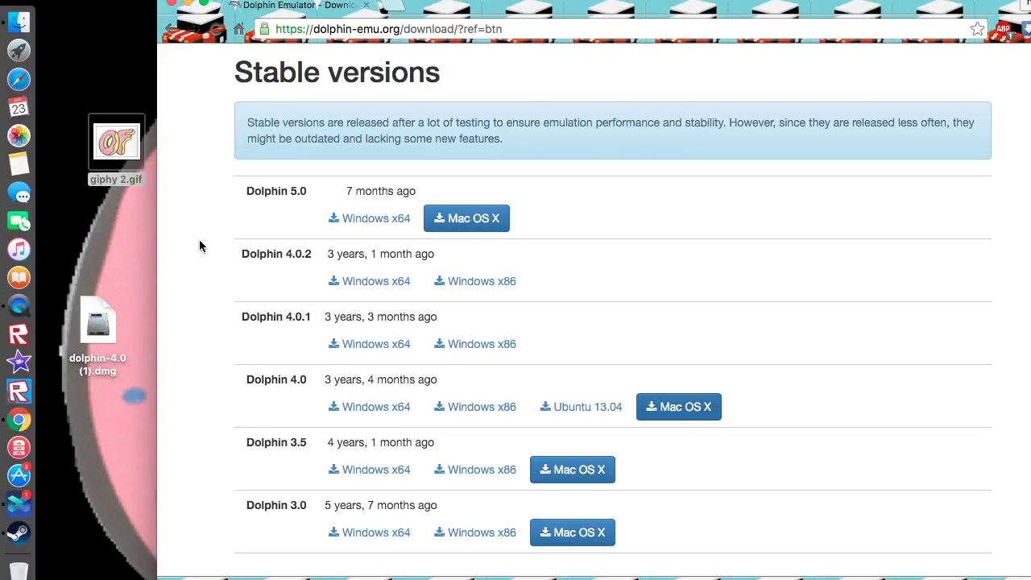
click(172, 6)
drag(95, 327, 319, 260)
Open the dolphin-4.0 (1).dmg disk image from the desktop
right_click(286, 258)
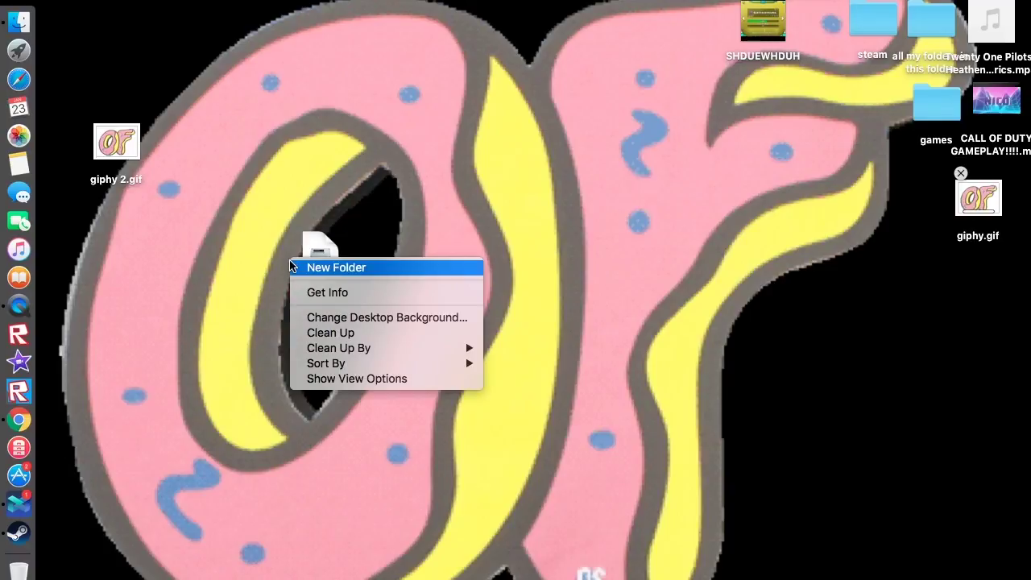
click(312, 244)
right_click(313, 244)
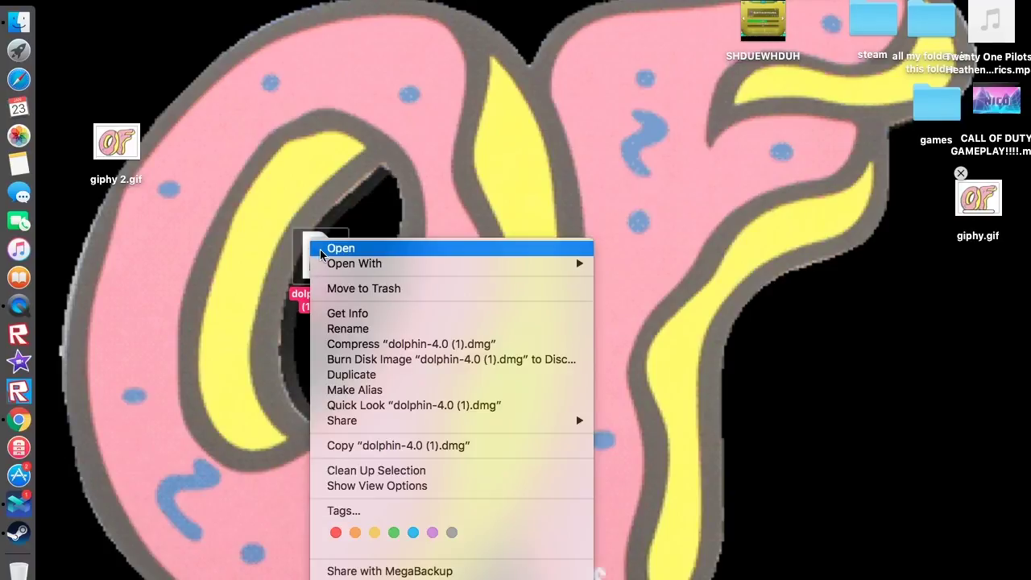
mouse_move(335, 266)
click(559, 246)
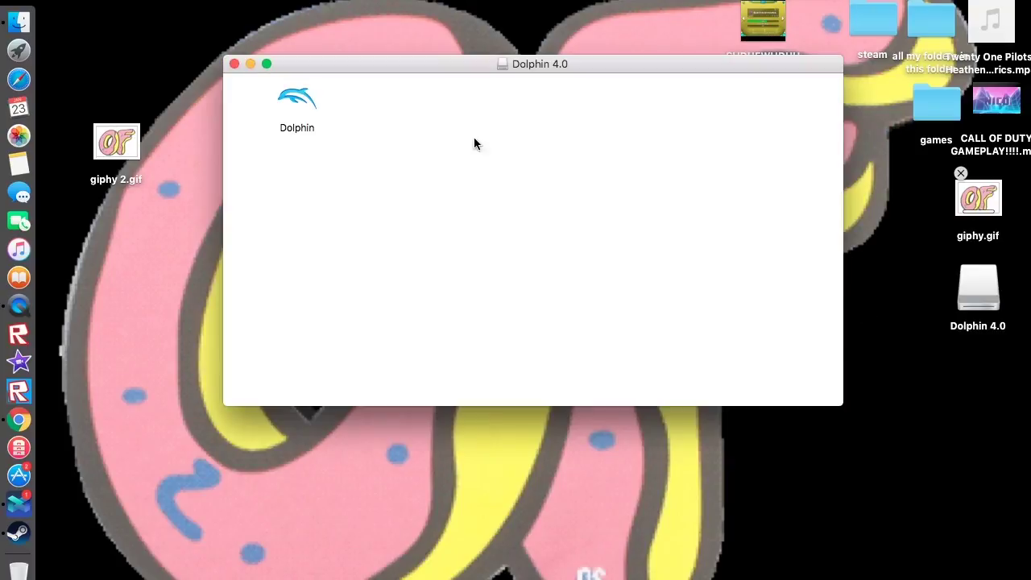
Copy the Dolphin application from the Dolphin 4.0 disk image to the desktop and close the disk image window
drag(297, 107, 403, 488)
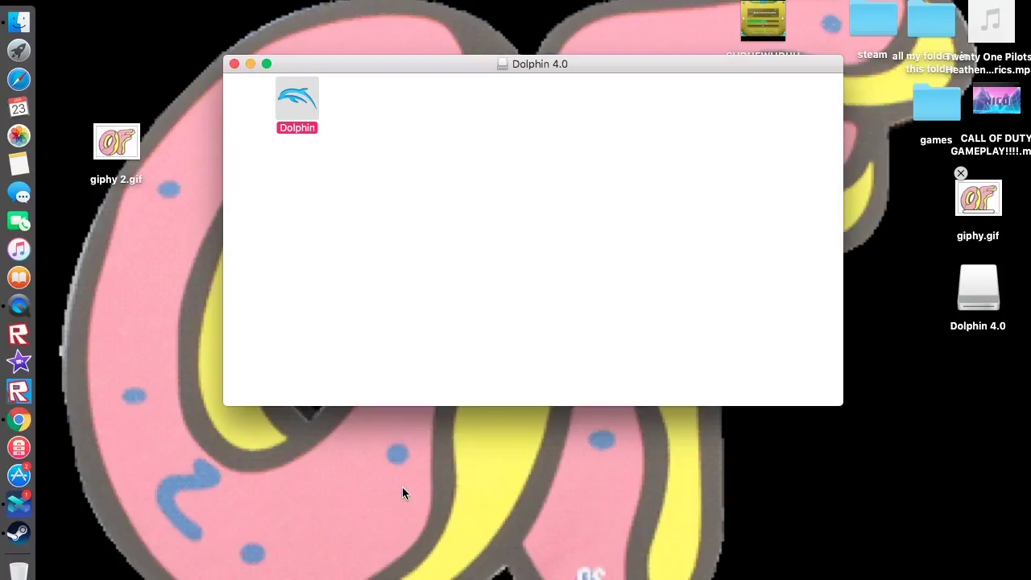
click(233, 64)
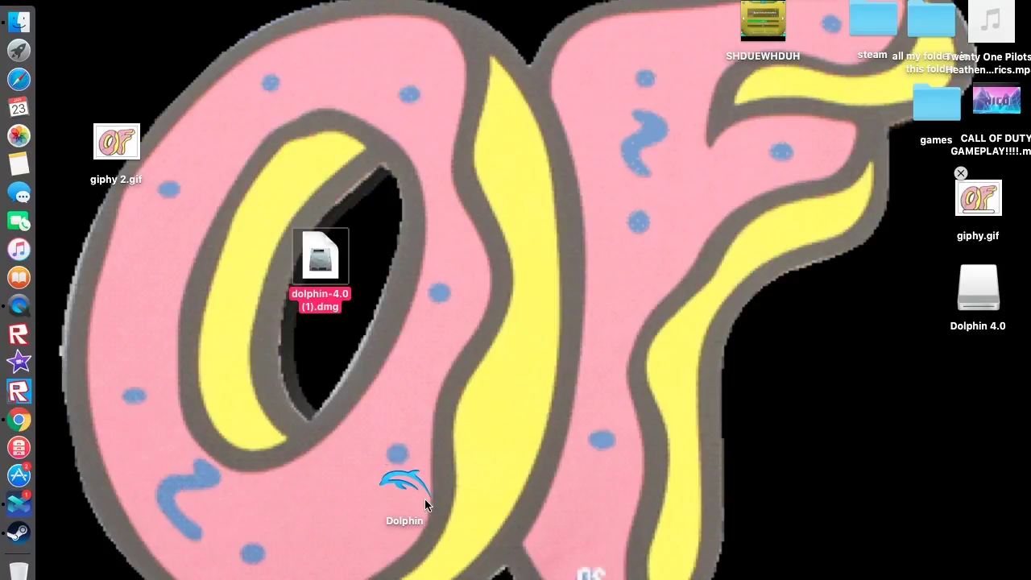
drag(427, 479, 514, 361)
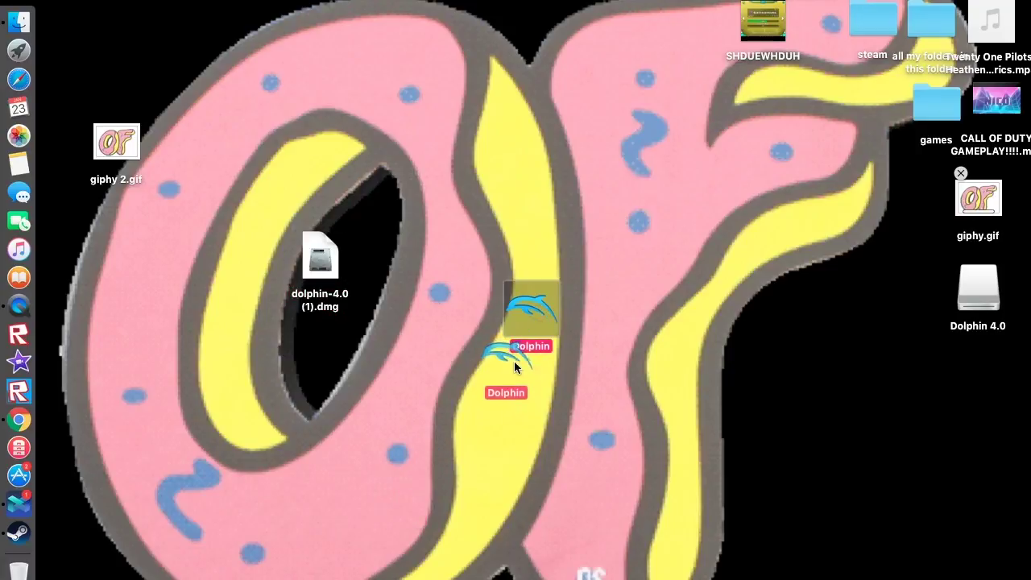
Launch the Dolphin application from the desktop and allow the internet-downloaded app to open
right_click(514, 361)
click(586, 262)
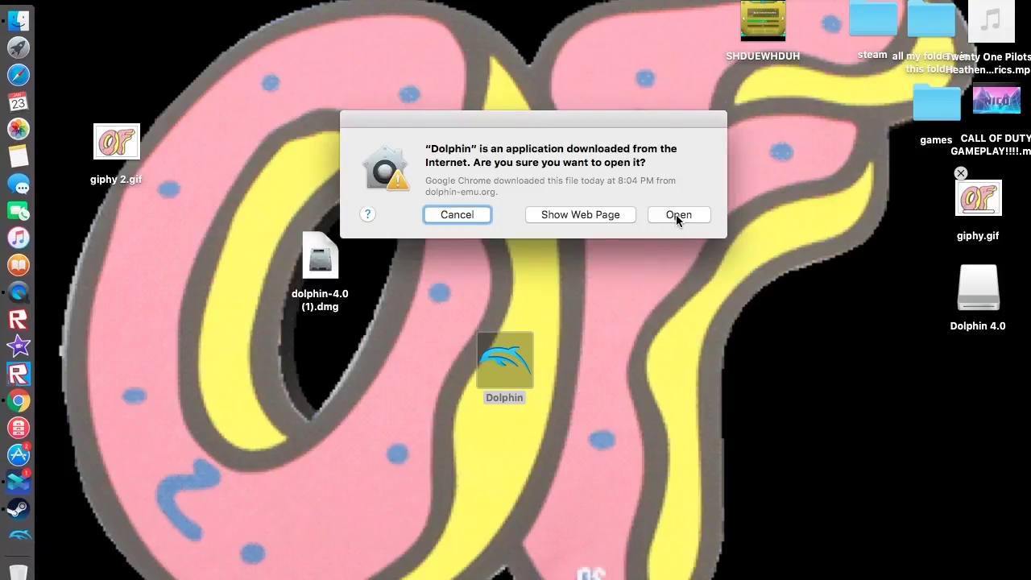
click(676, 214)
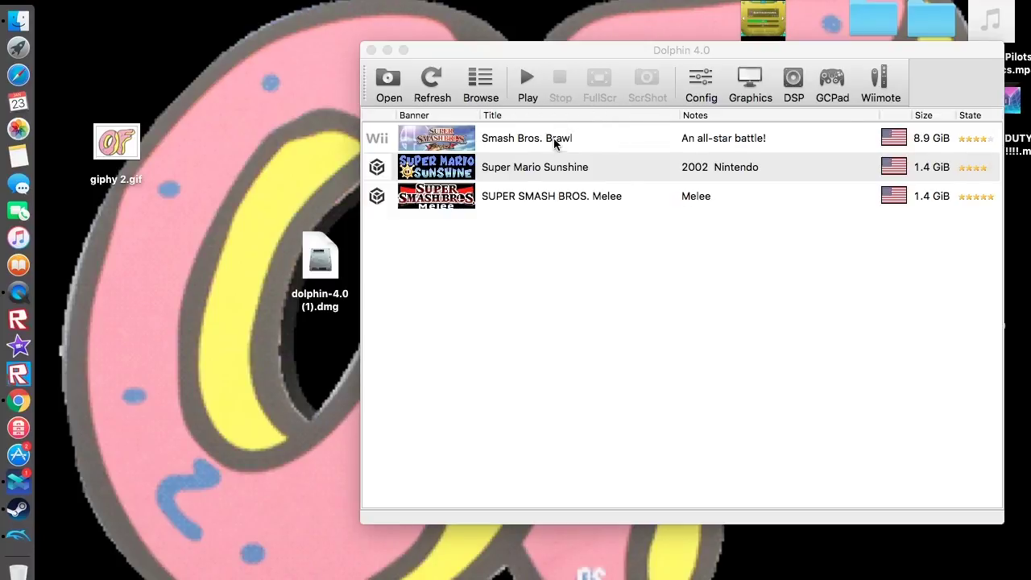
Look over the games in Dolphin's list and the browser for adding a game directory, and close the Dolphin window
click(554, 144)
click(547, 167)
click(541, 196)
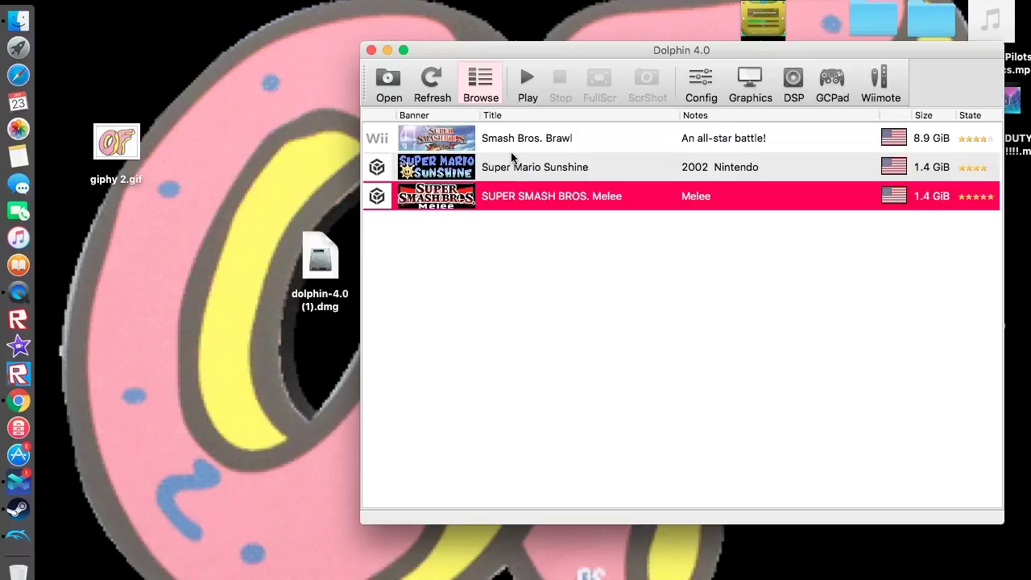
double_click(407, 222)
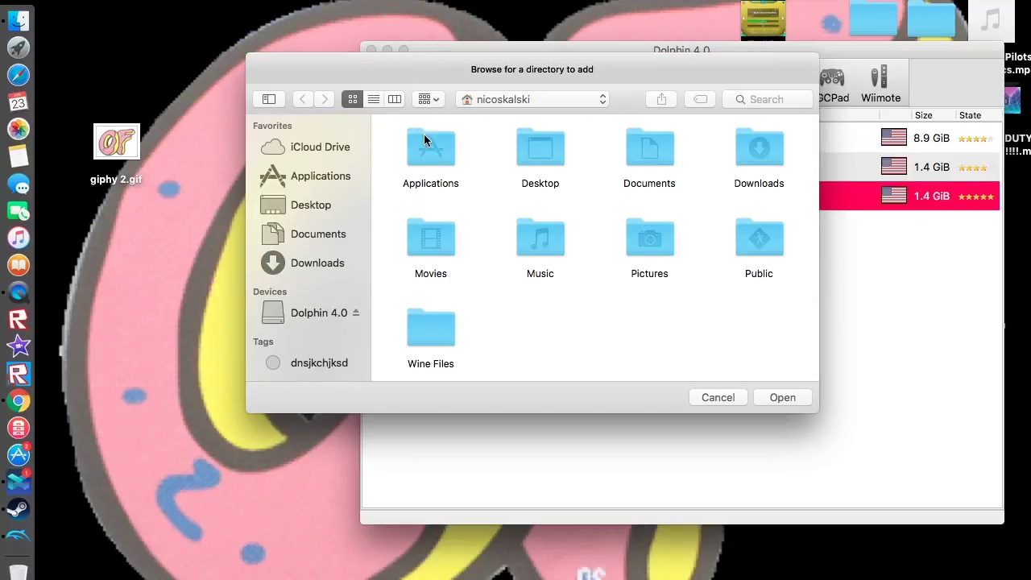
click(730, 398)
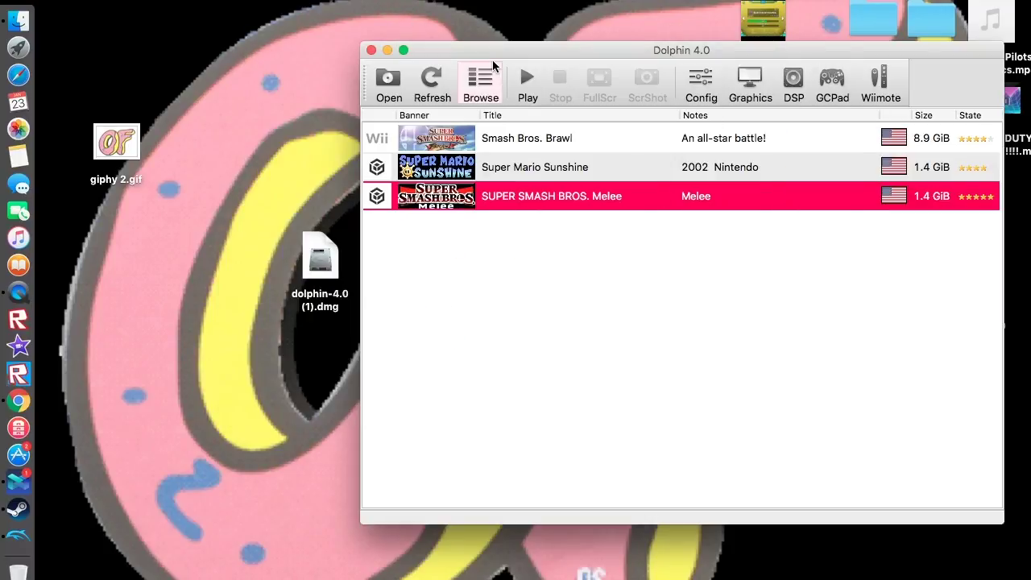
click(371, 50)
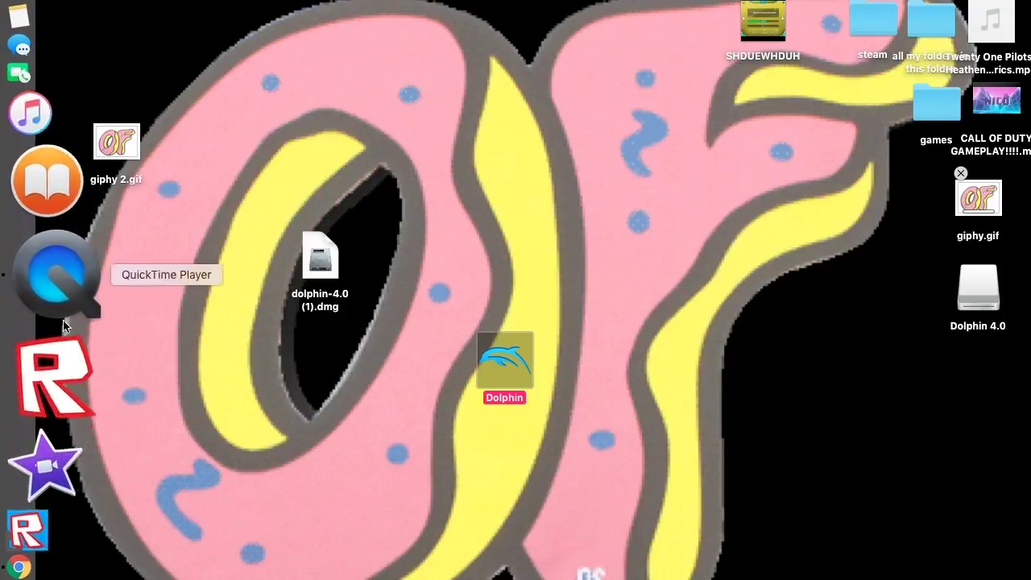
Switch back to Chrome and go to youtube.com
click(75, 417)
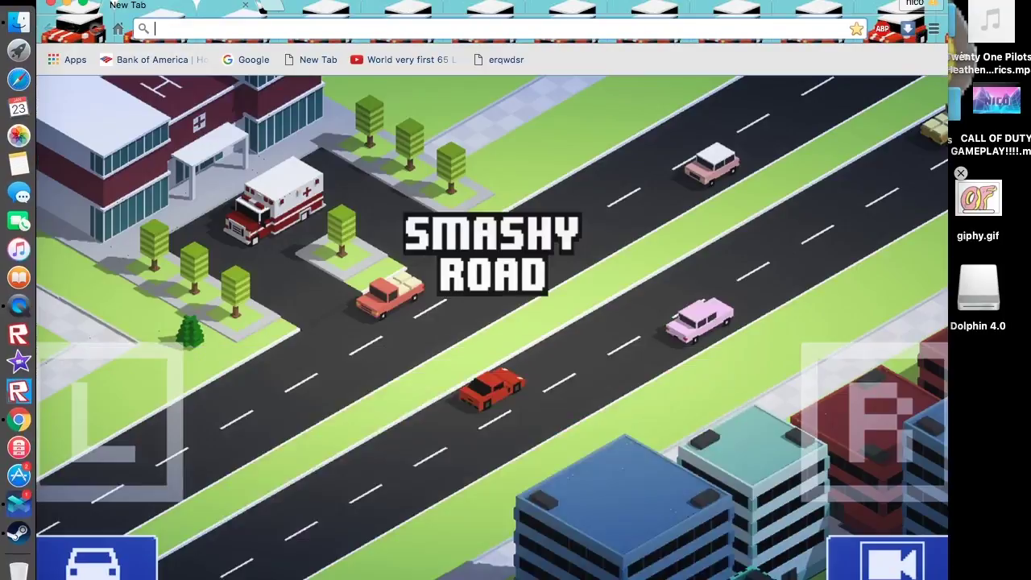
text(ypo)
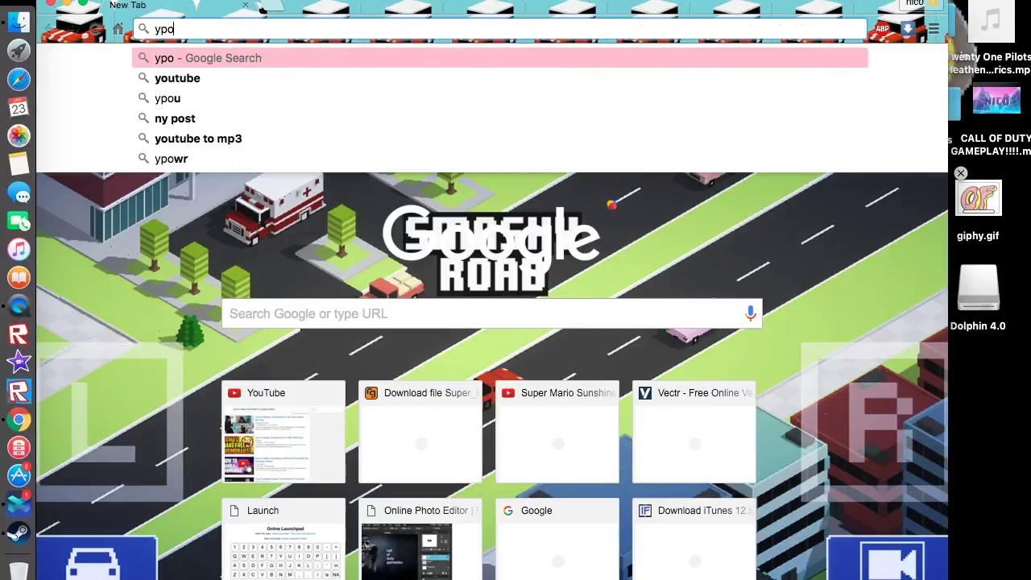
key(BackSpace)
key(BackSpace)
text(oiutubr)
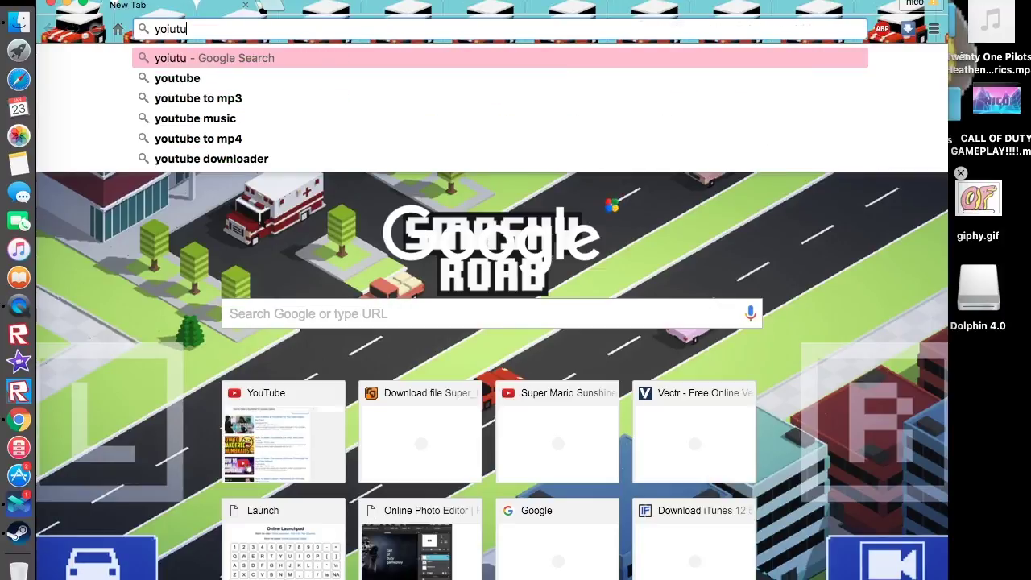
key(BackSpace)
key(BackSpace)
key(BackSpace)
key(BackSpace)
key(BackSpace)
key(BackSpace)
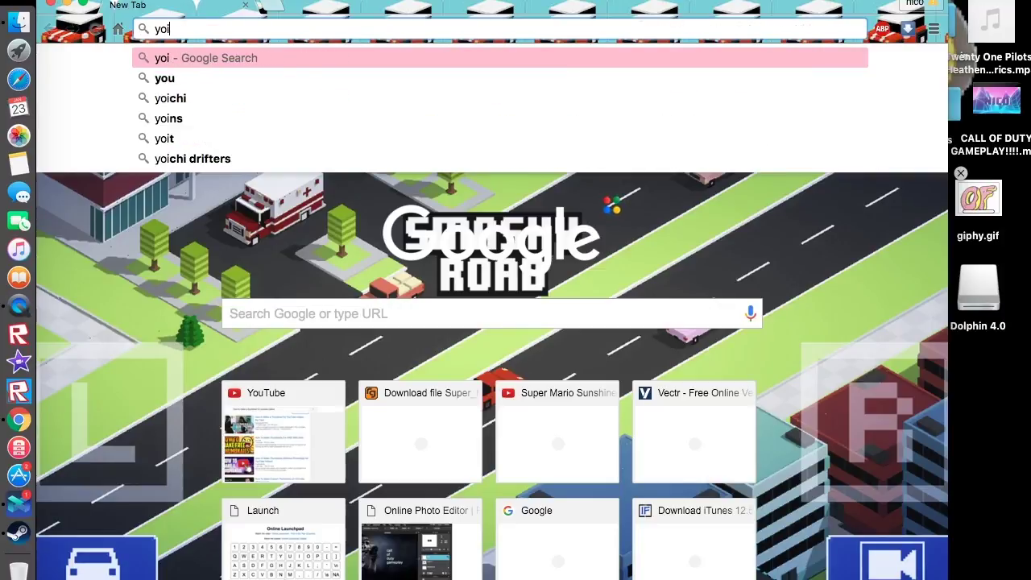
text(utube.com)
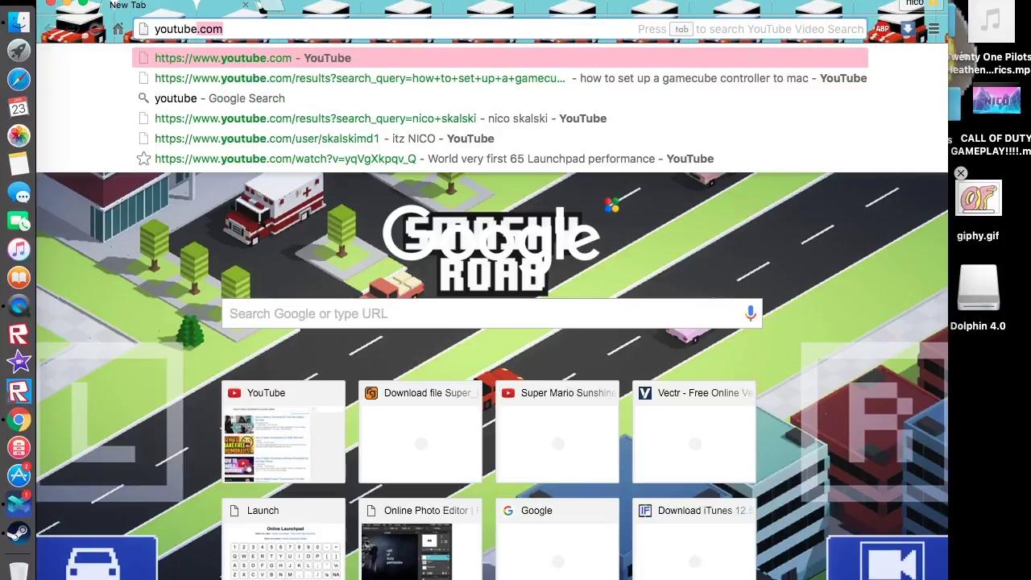
key(Return)
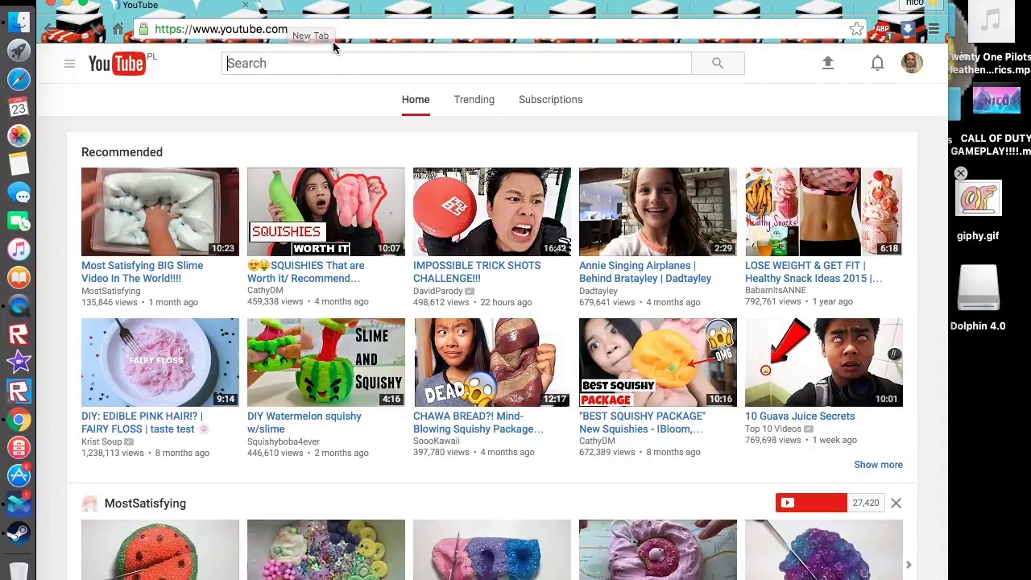
Search YouTube for "luigi's mansion iso download"
click(333, 66)
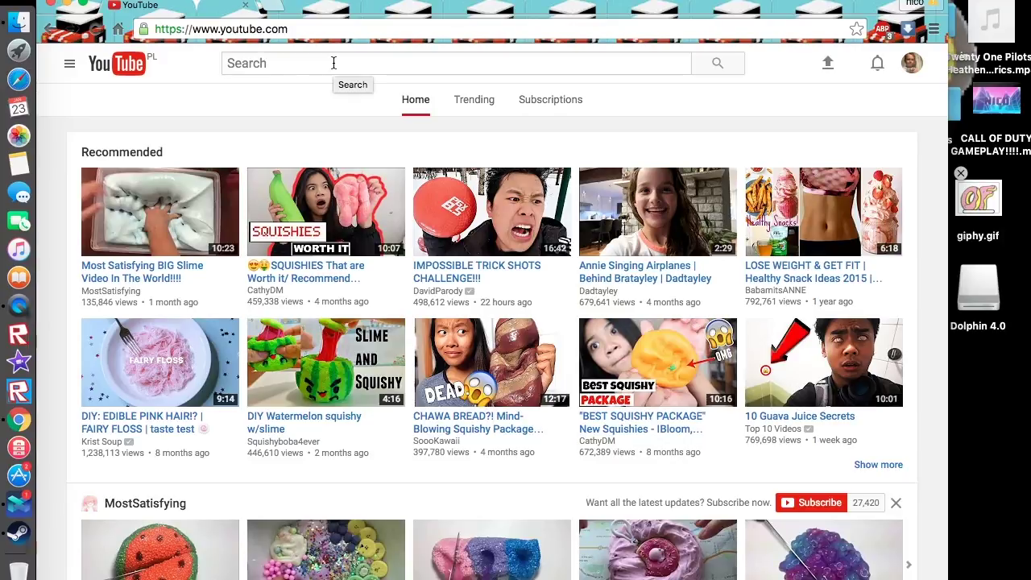
click(334, 63)
text(lui)
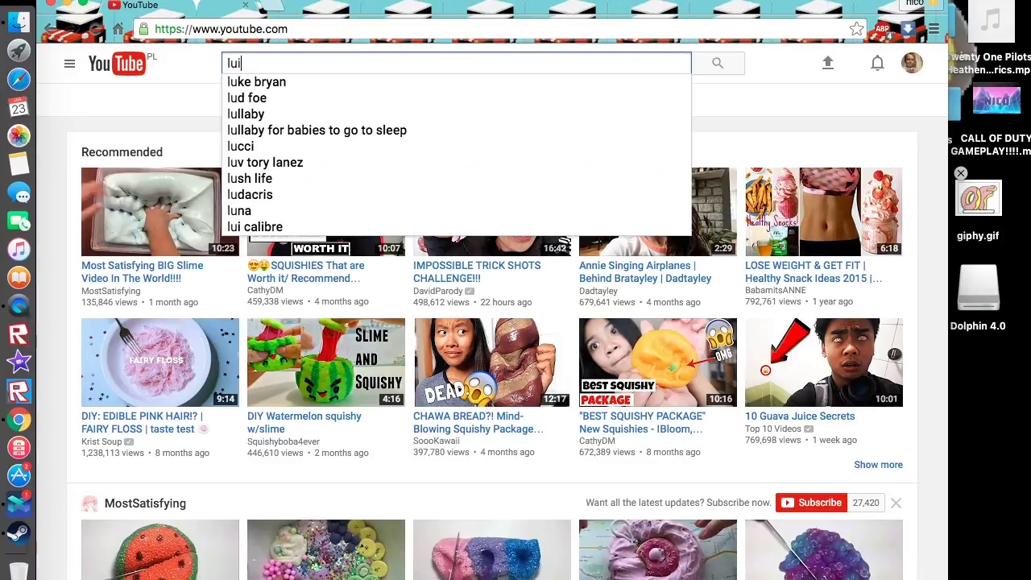
text(gis ma)
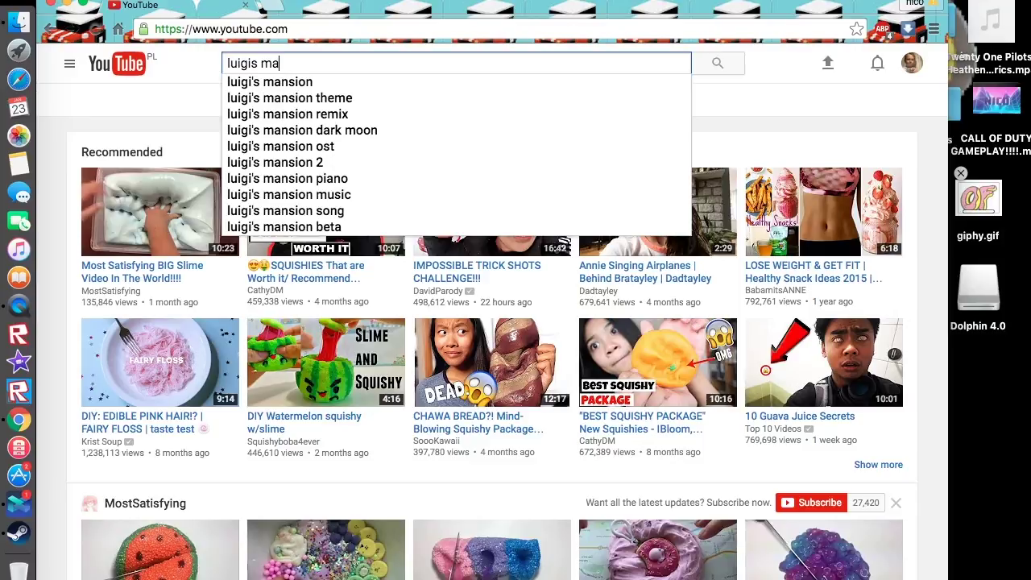
text(nsion)
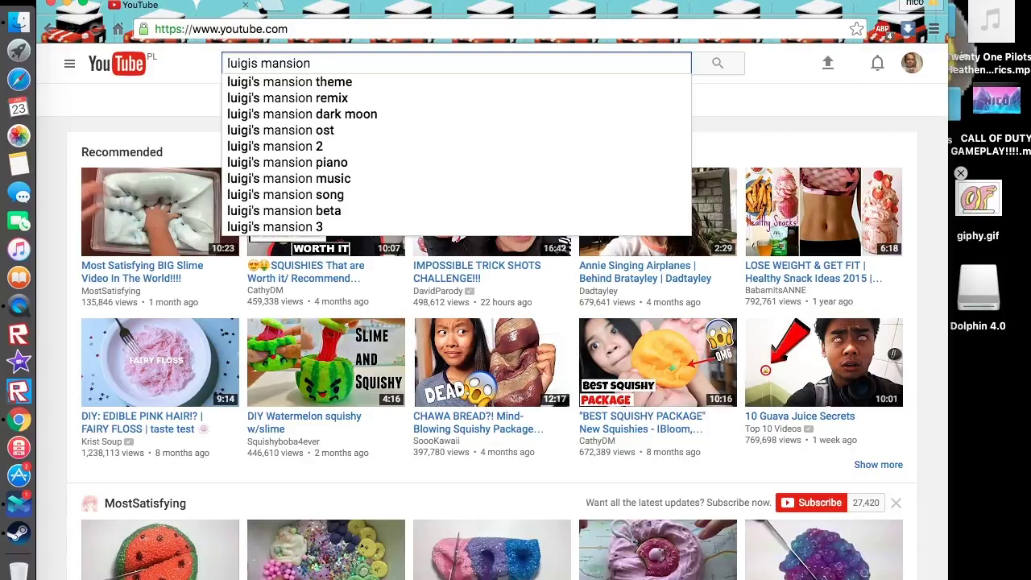
text( iso doi)
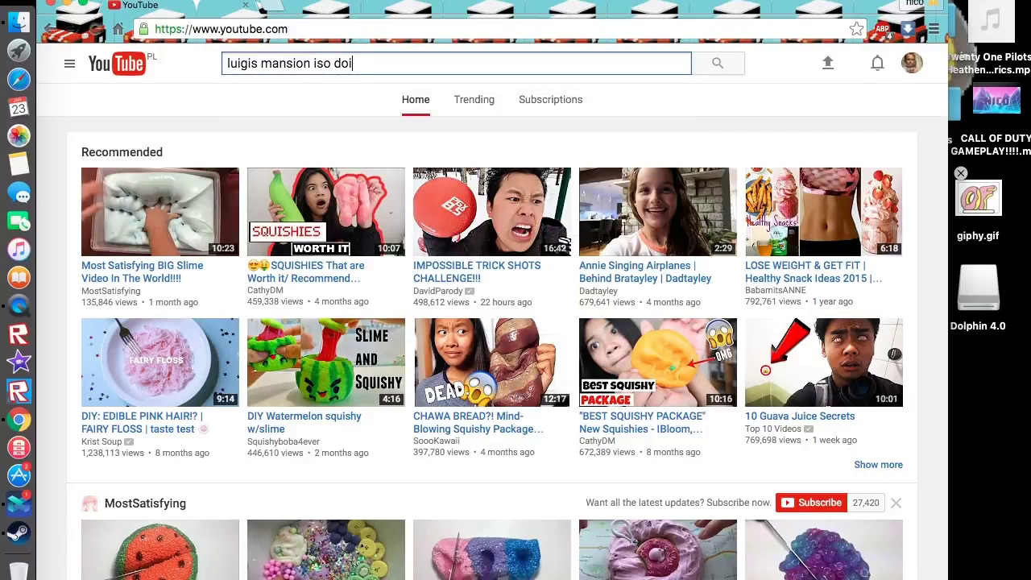
key(BackSpace)
click(392, 82)
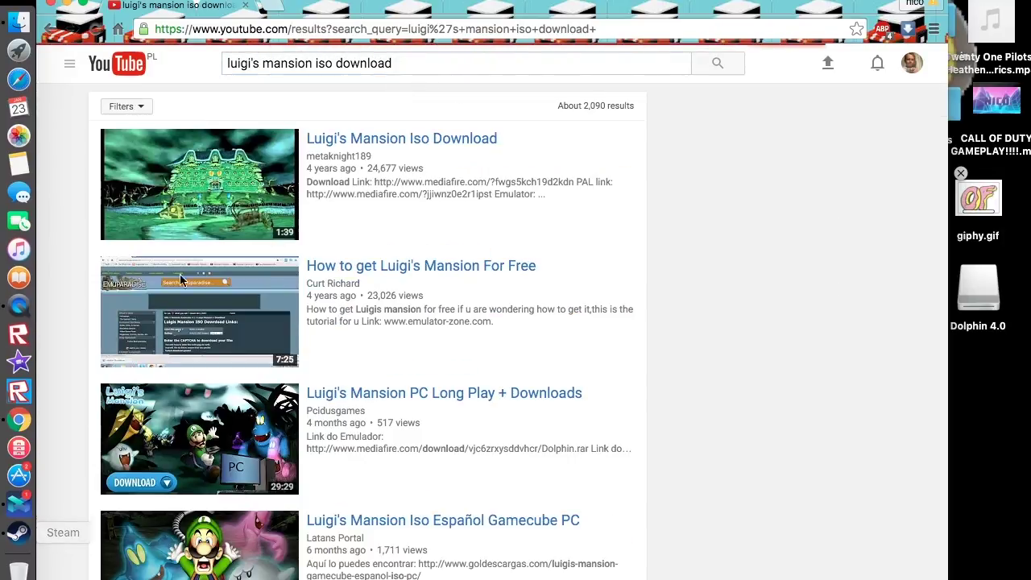
Check the MediaFire download link and full description of the video "Luigi's Mansion Iso Download", and return to the search results
click(259, 187)
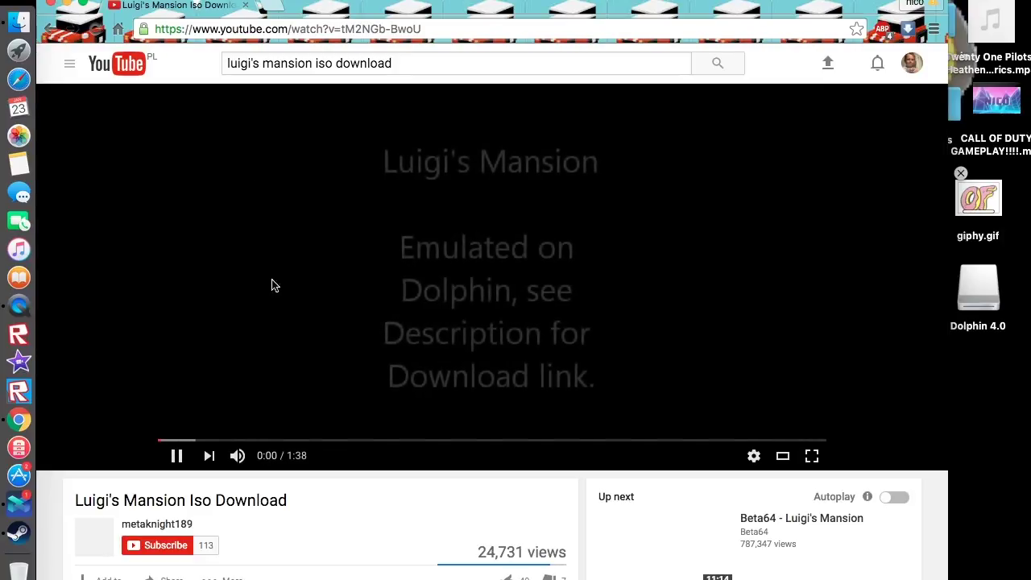
scroll(278, 338, down, 5)
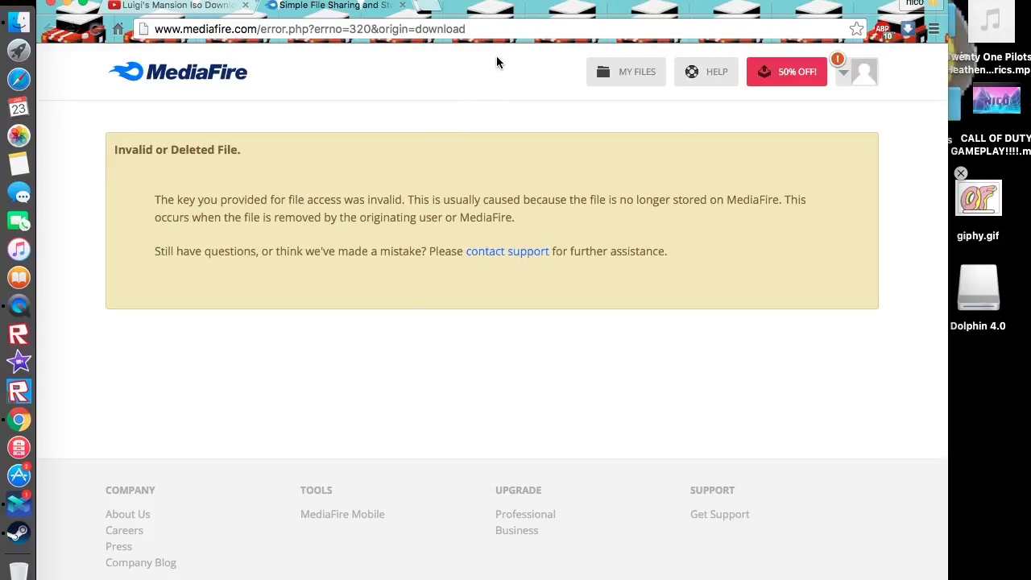
click(403, 6)
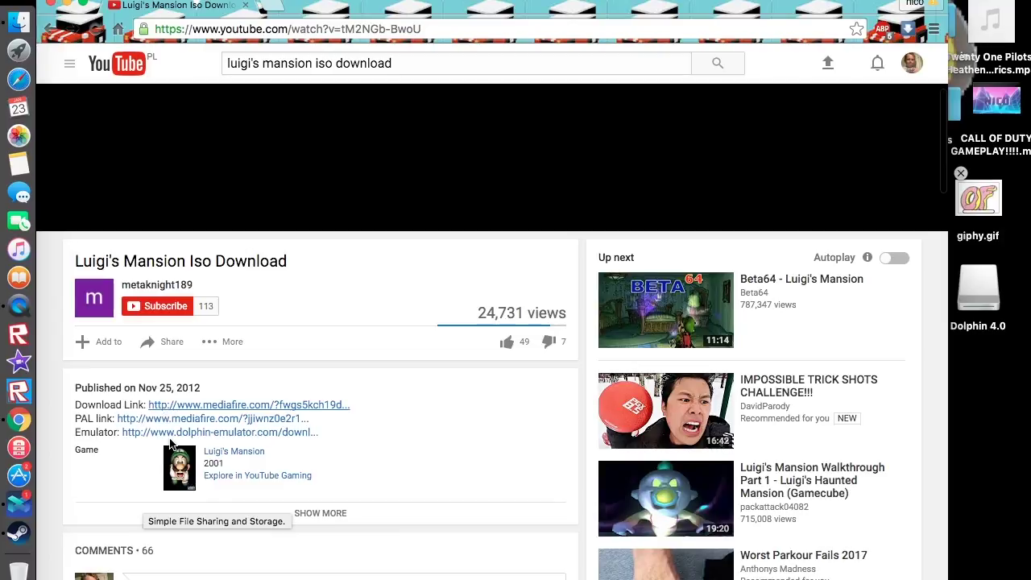
click(203, 516)
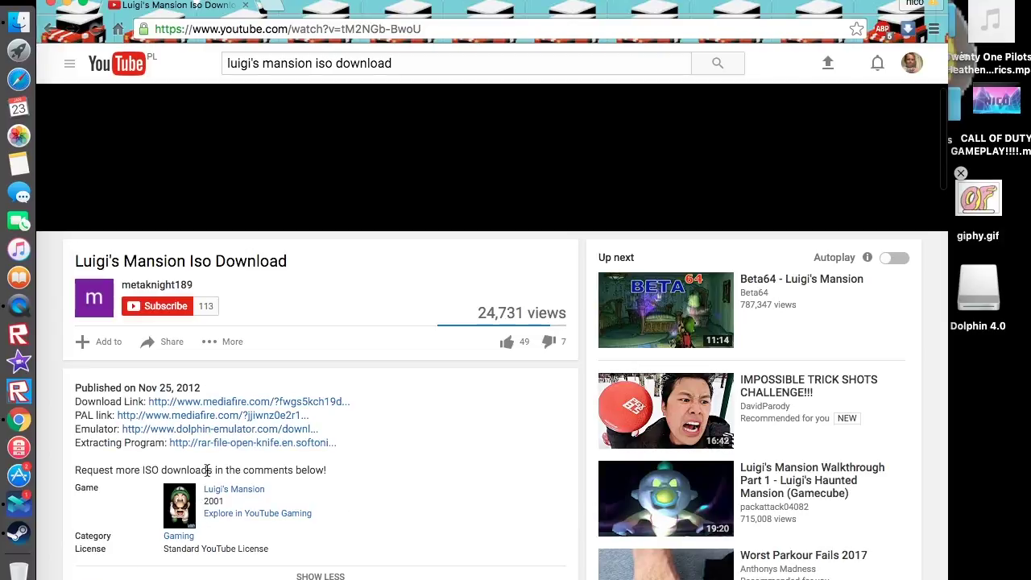
click(49, 32)
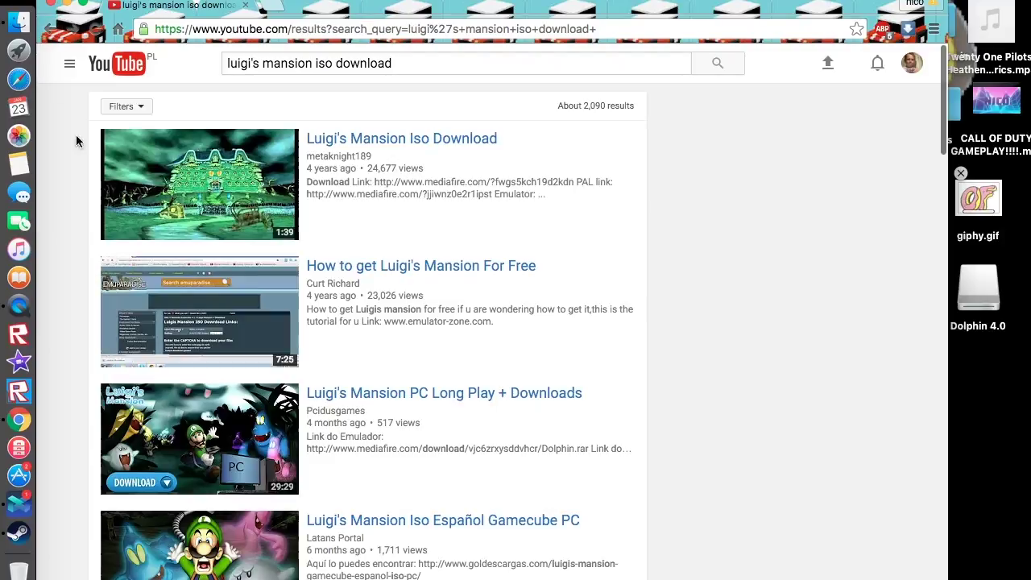
Open the video "How to get Luigi's Mansion For Free", read its full description for a download link, and return to the search results
click(291, 307)
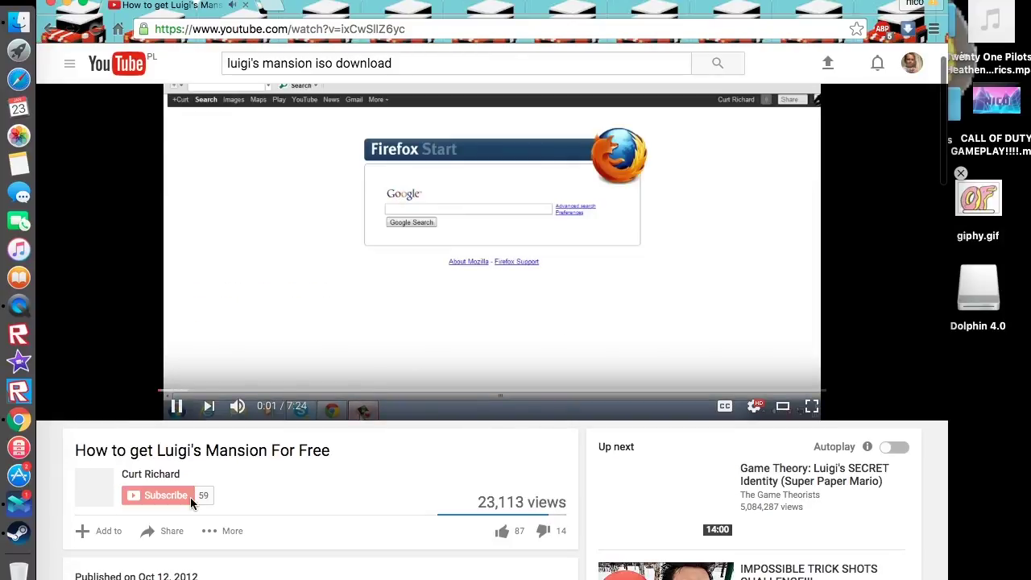
click(191, 497)
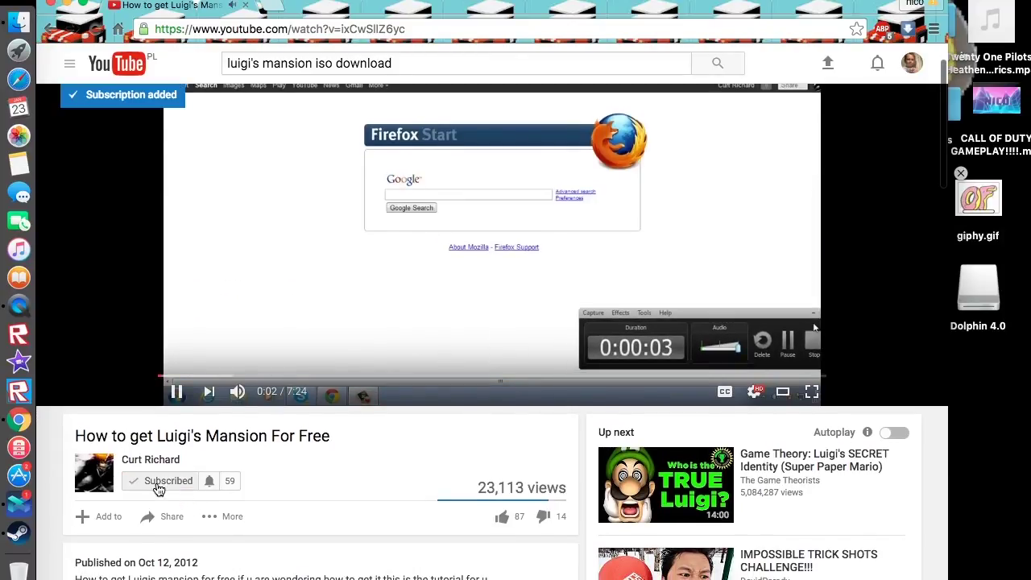
click(158, 489)
scroll(158, 489, down, 3)
click(186, 420)
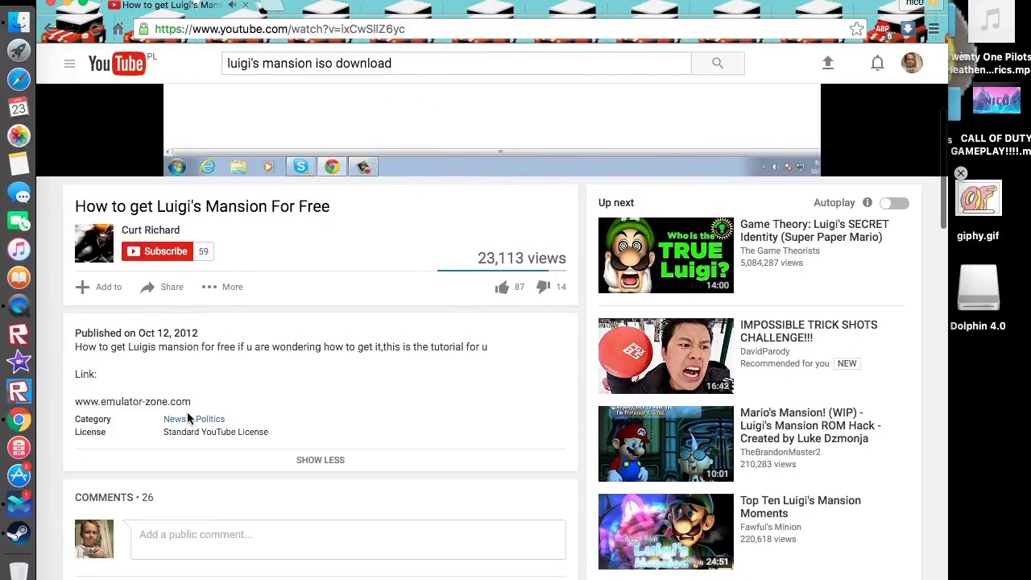
scroll(113, 396, up, 5)
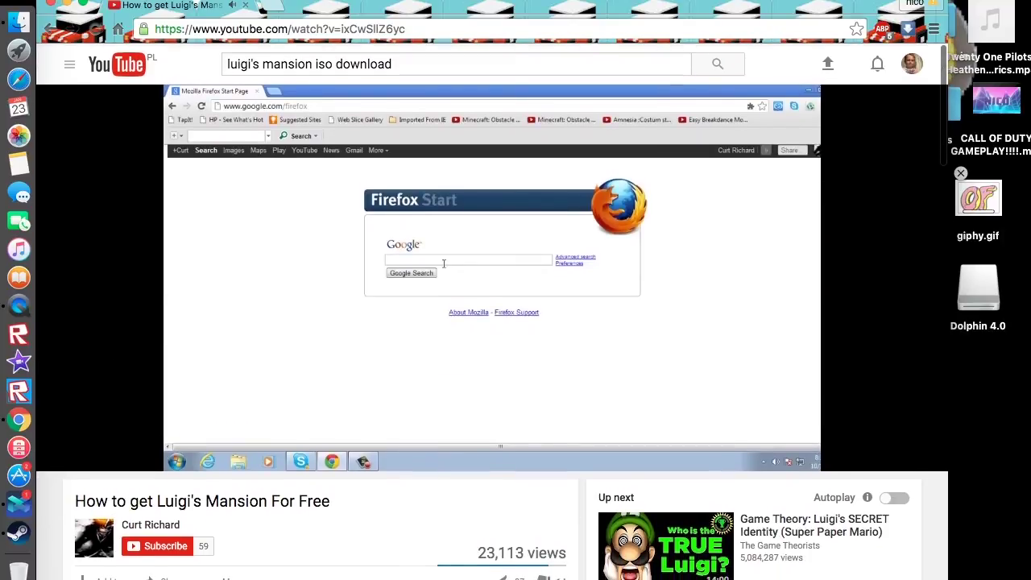
click(47, 29)
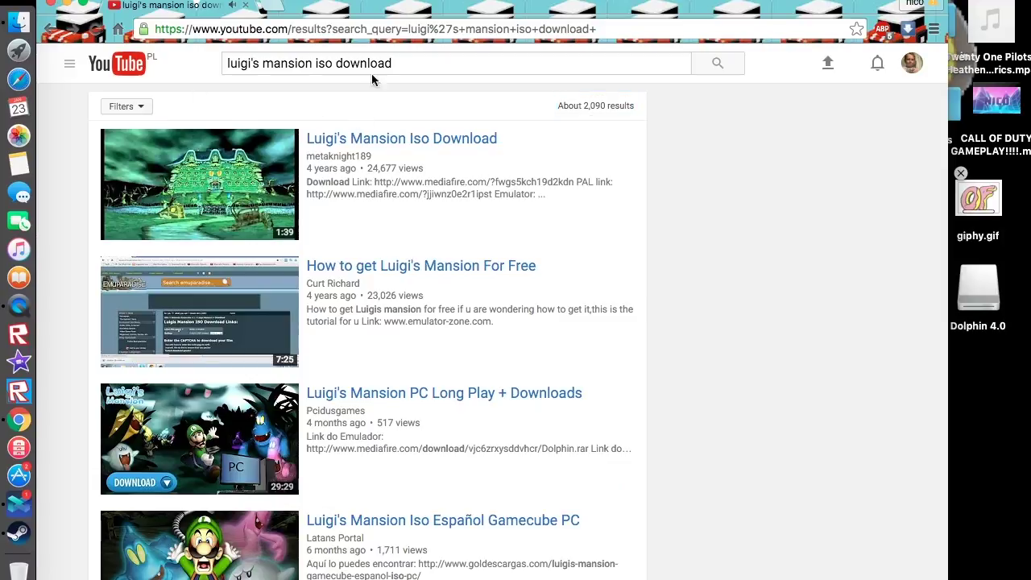
click(278, 10)
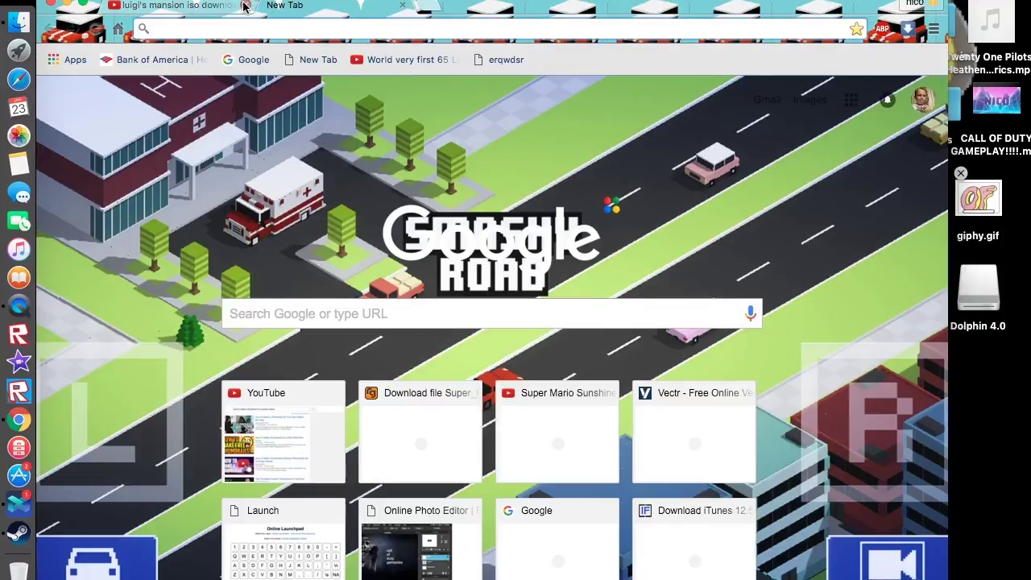
click(204, 11)
click(403, 5)
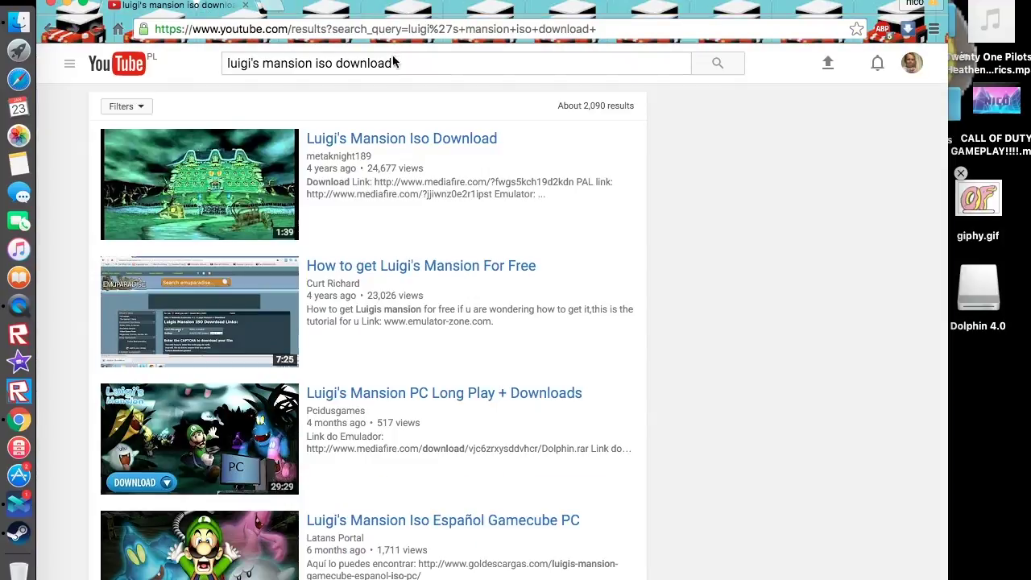
Search YouTube for "super mario galaxy download"
click(393, 63)
key(BackSpace)
text(su)
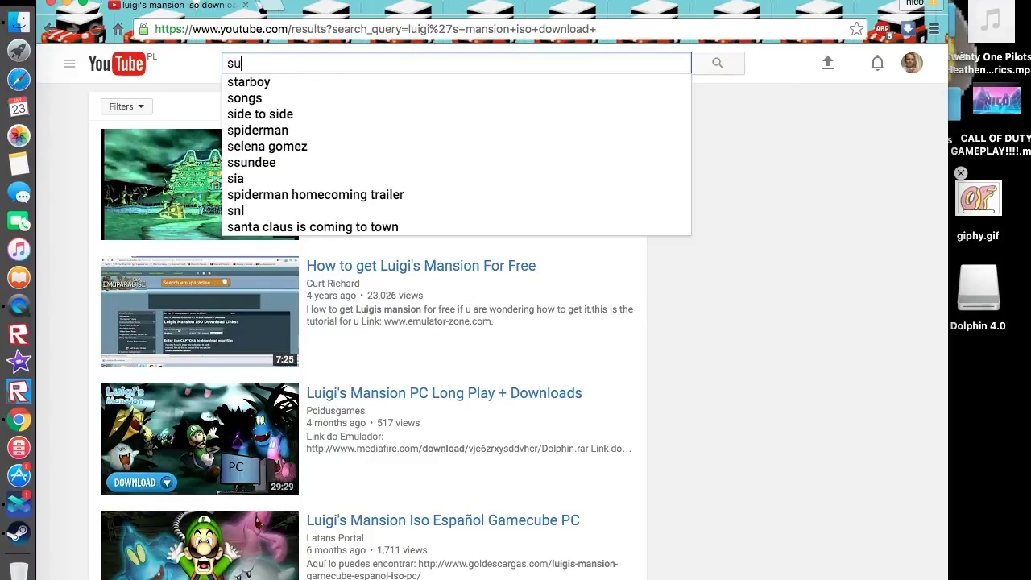
text(per mar)
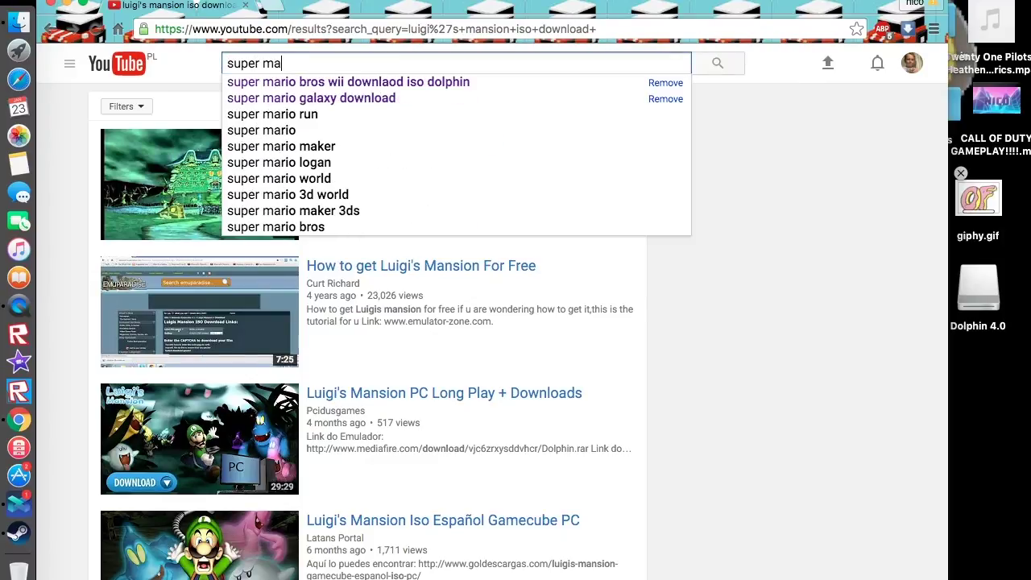
click(387, 99)
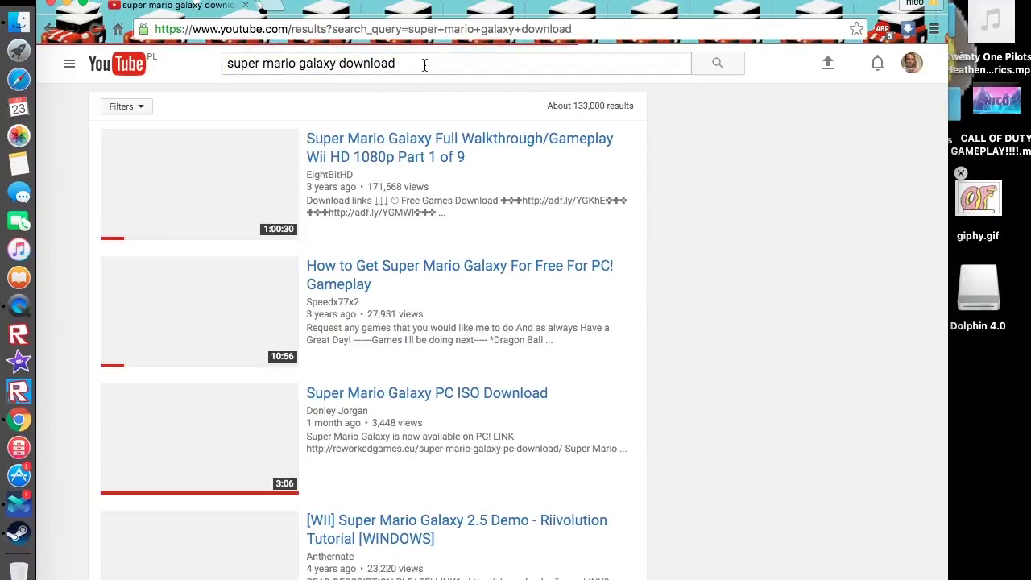
Refine the YouTube search to "super mario galaxy download iso"
click(425, 65)
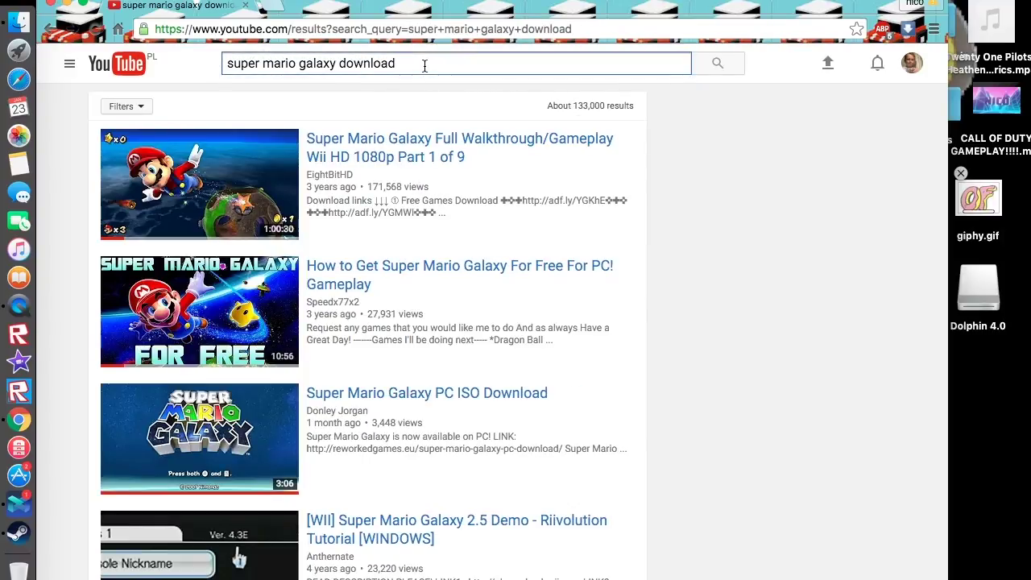
text(iso)
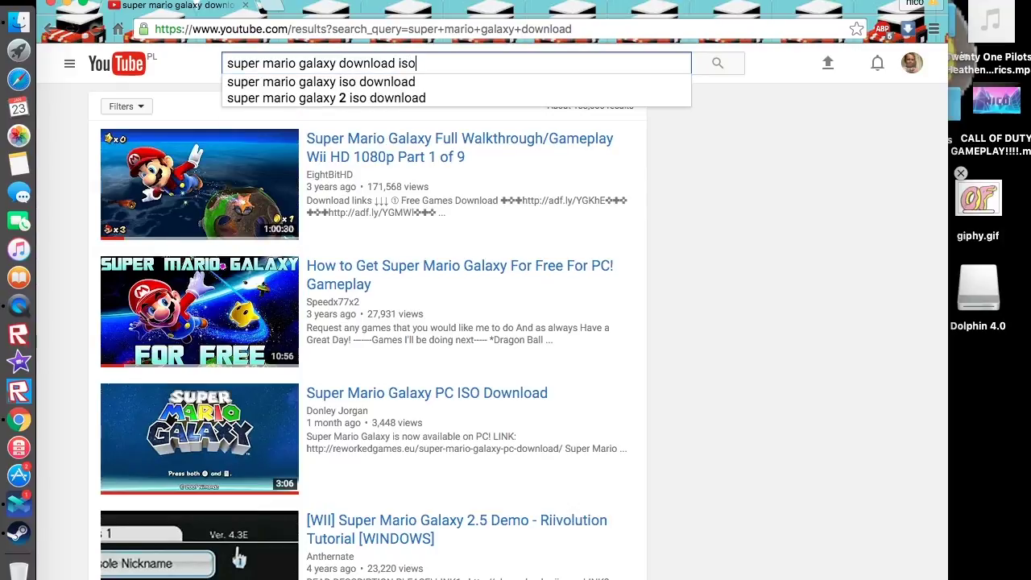
key(Return)
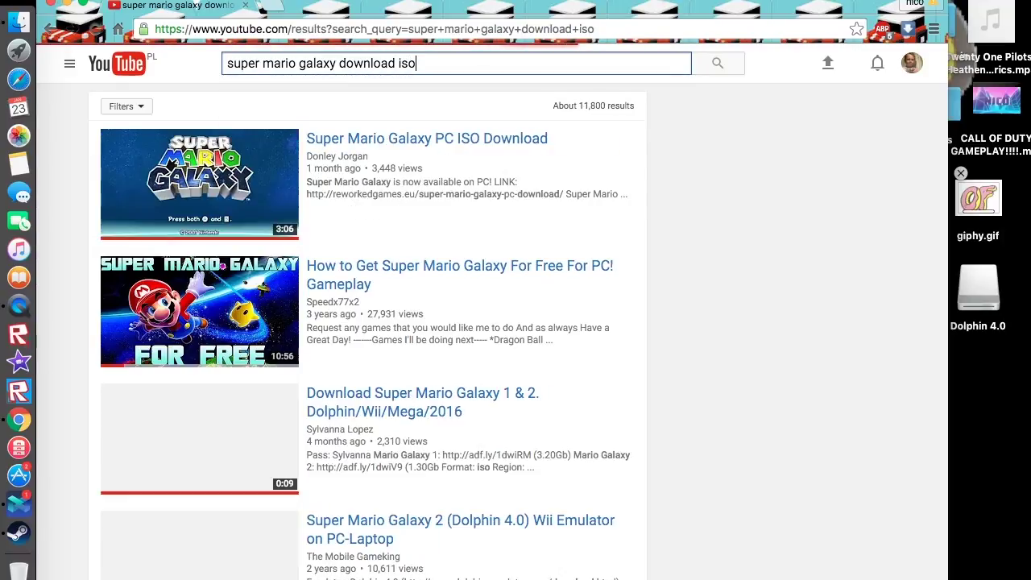
Open the video "Download Super Mario Galaxy 1 & 2. Dolphin/Wii/Mega/2016", look over its page, and return to the search results
scroll(92, 520, down, 5)
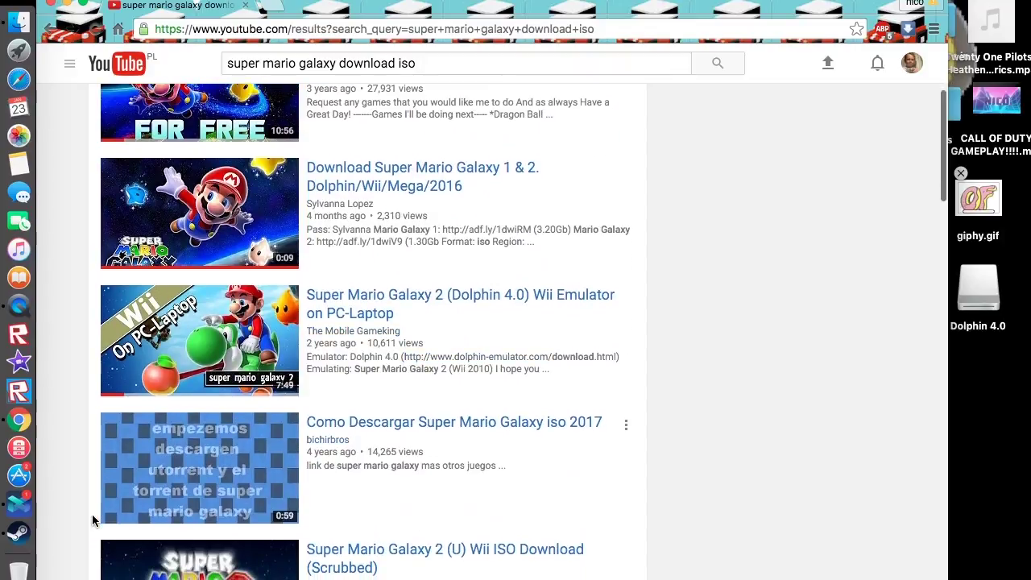
scroll(92, 520, up, 1)
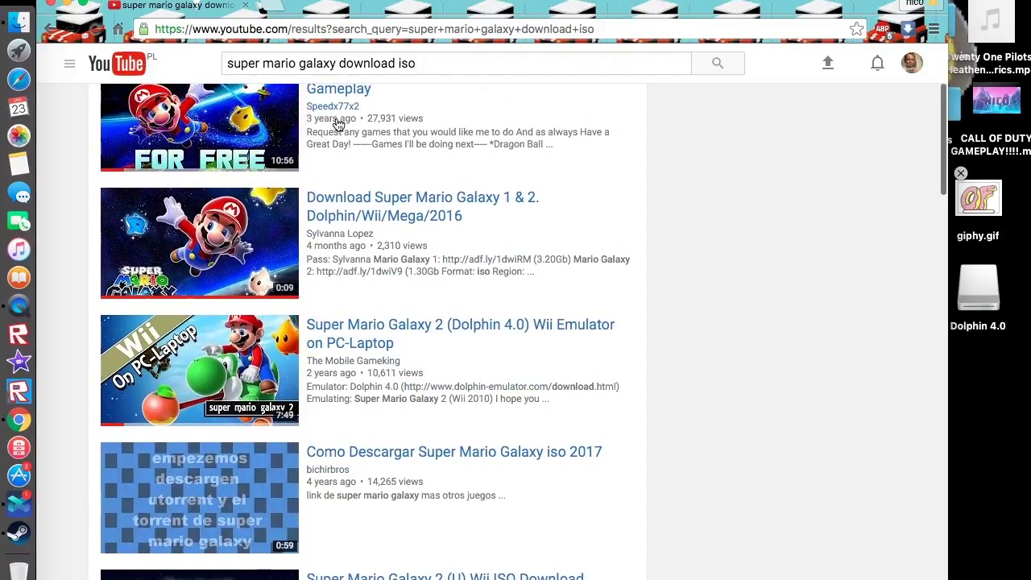
click(258, 208)
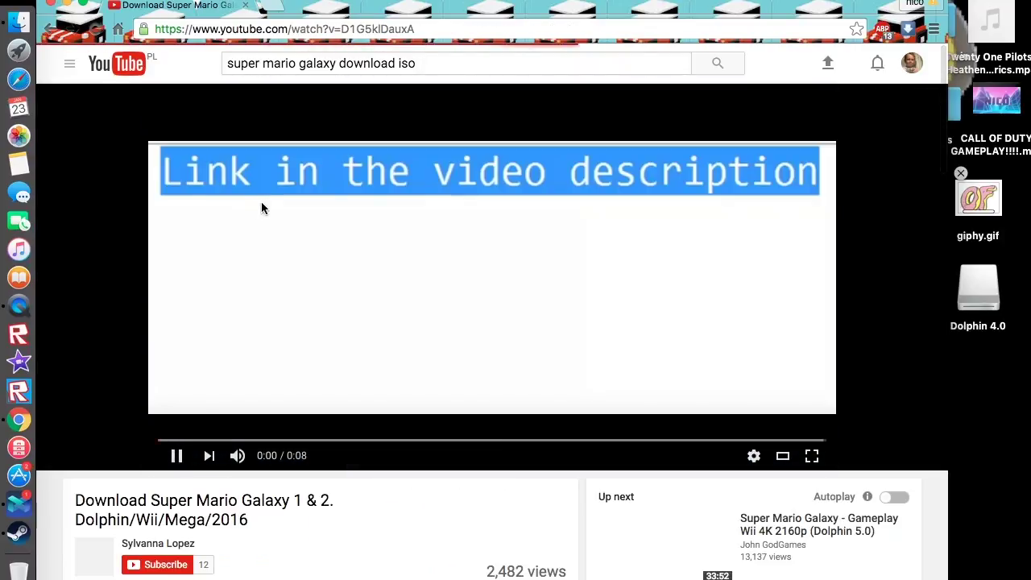
scroll(266, 211, down, 4)
scroll(276, 291, up, 5)
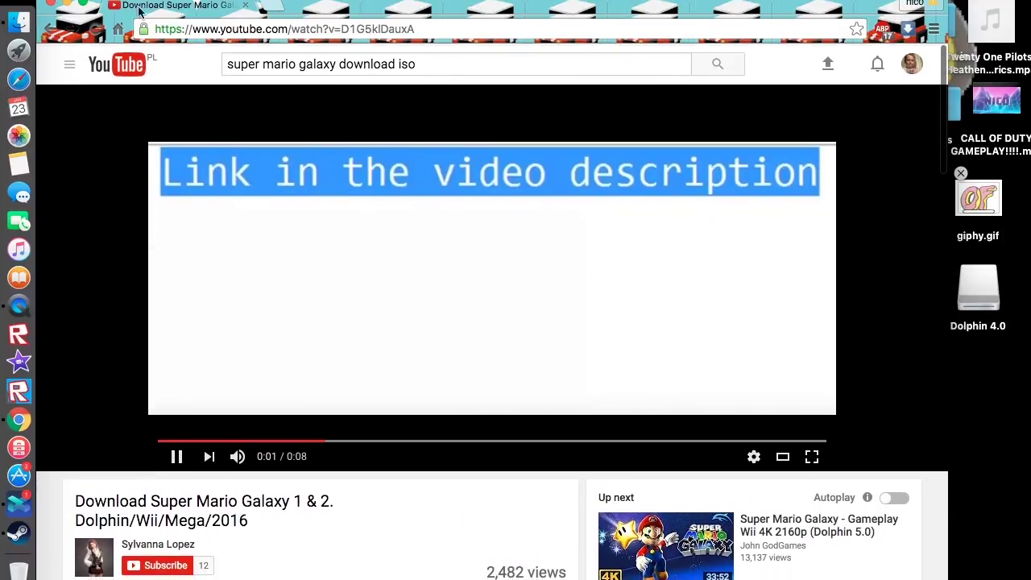
click(53, 34)
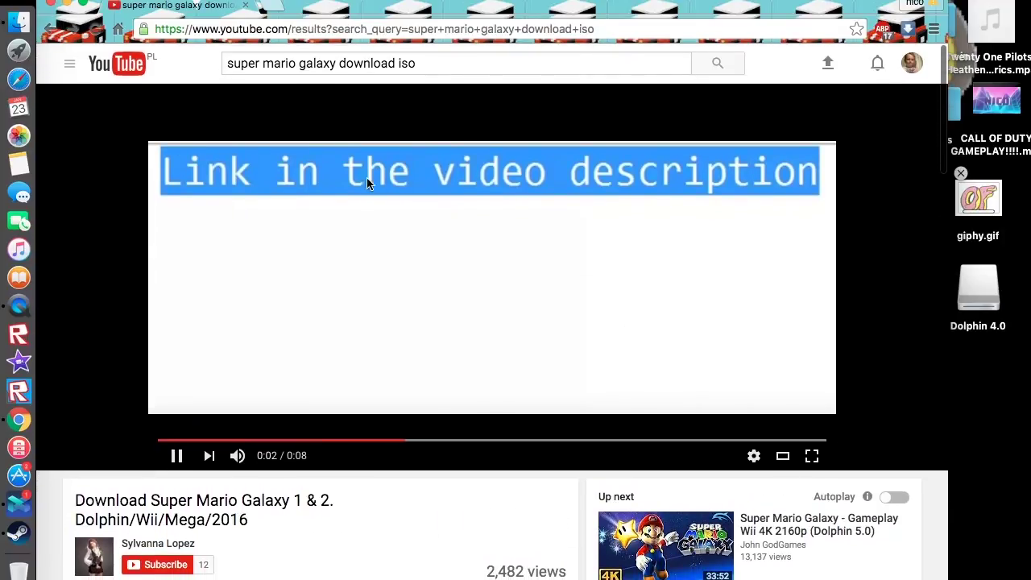
Look through the first page of Super Mario Galaxy search results for videos offering an ISO download
scroll(464, 273, down, 5)
scroll(465, 274, down, 5)
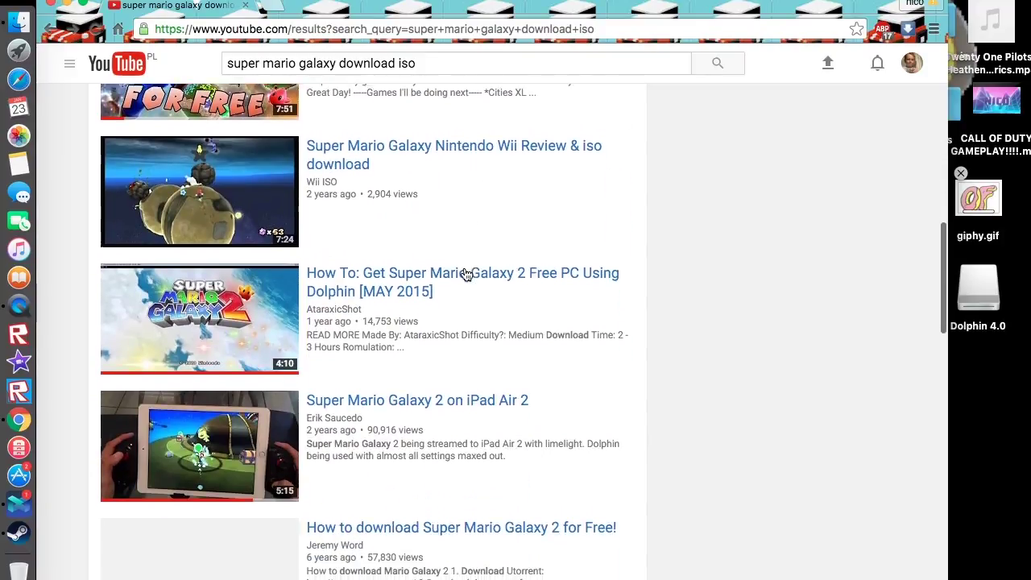
scroll(466, 275, down, 10)
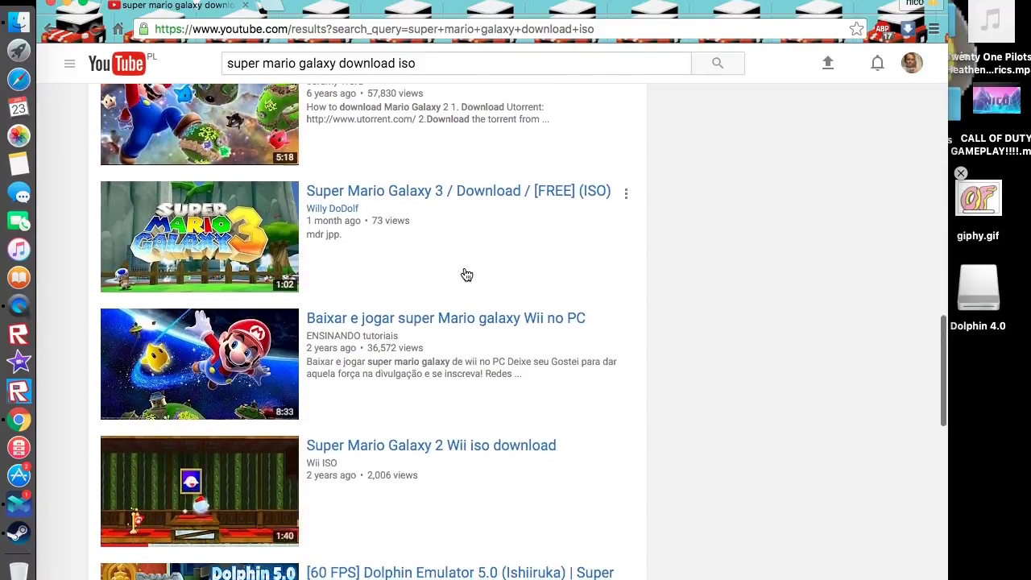
scroll(466, 275, down, 12)
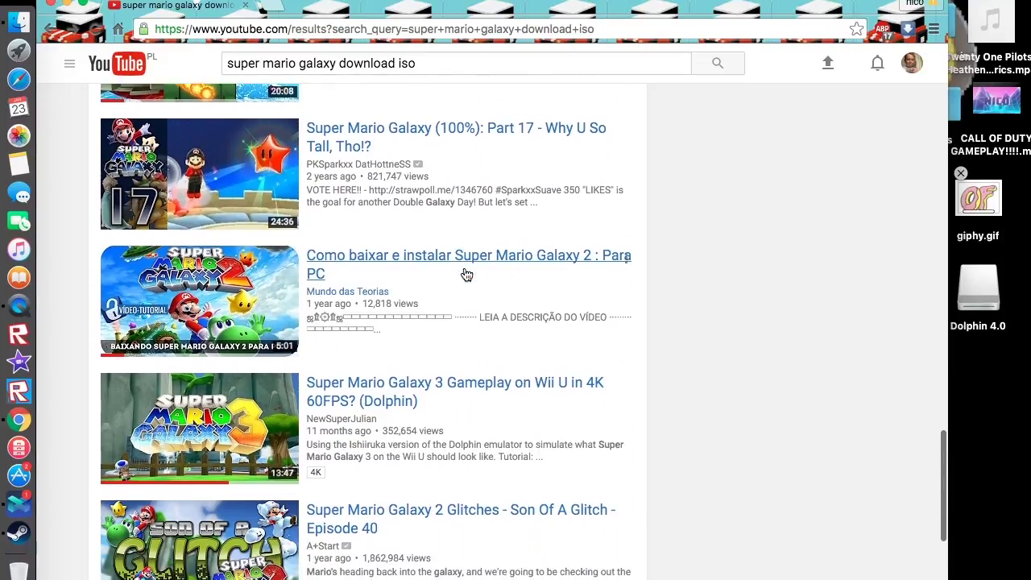
scroll(466, 275, down, 4)
scroll(465, 271, down, 1)
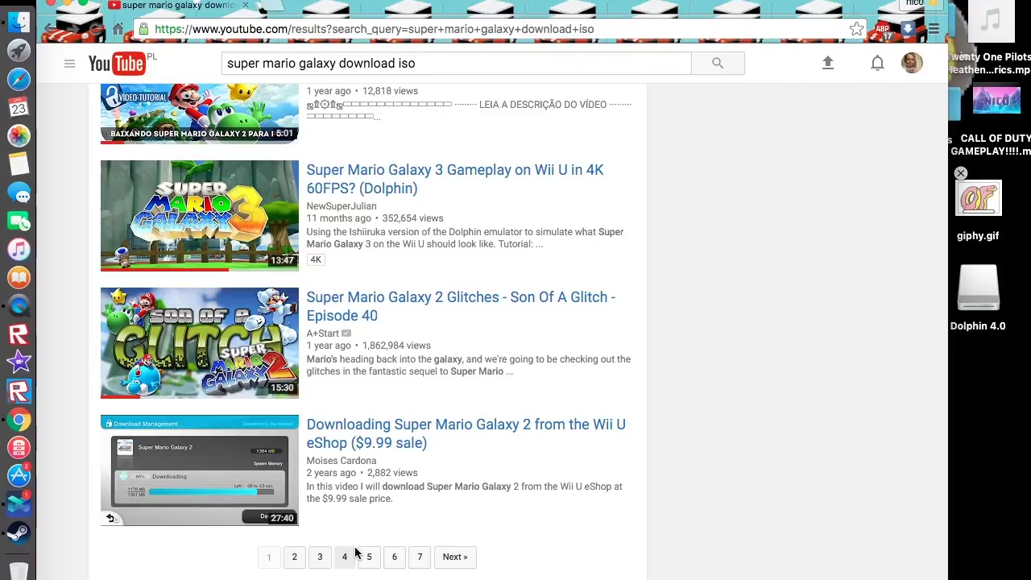
scroll(405, 572, up, 15)
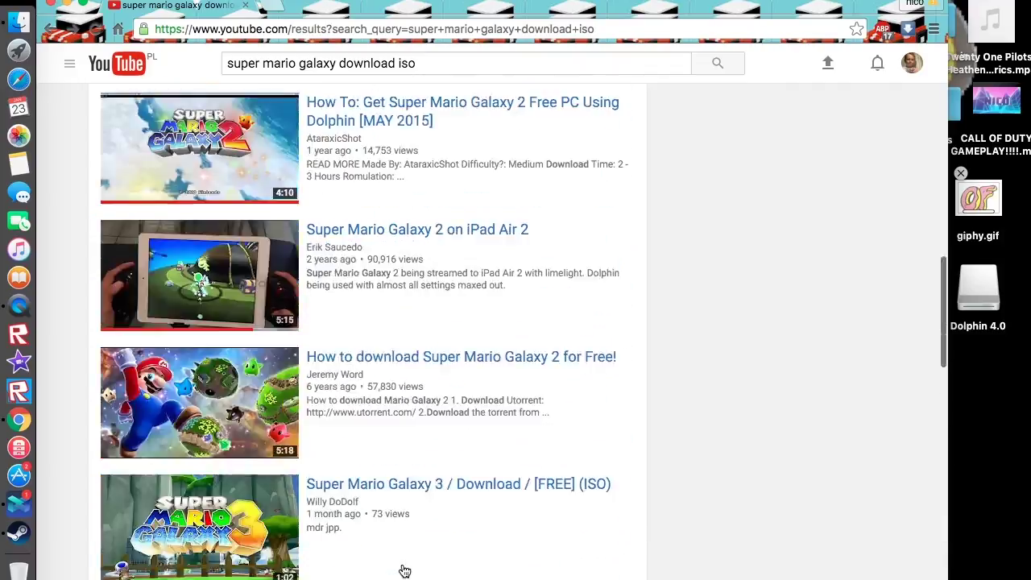
scroll(435, 570, up, 6)
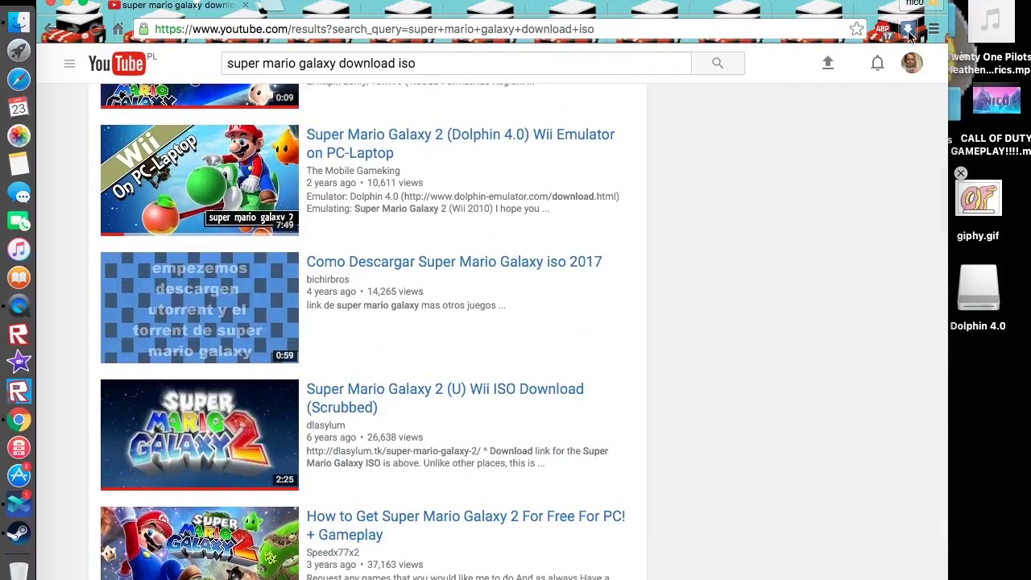
Search the browser's download history for "super mario", look through the unfiltered download list, and close the browser window
click(908, 30)
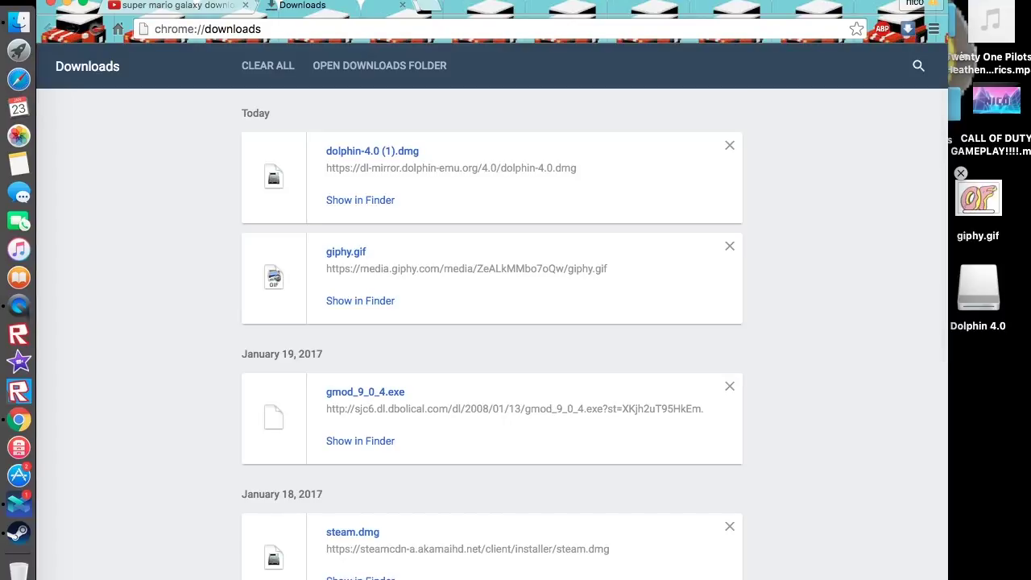
click(918, 68)
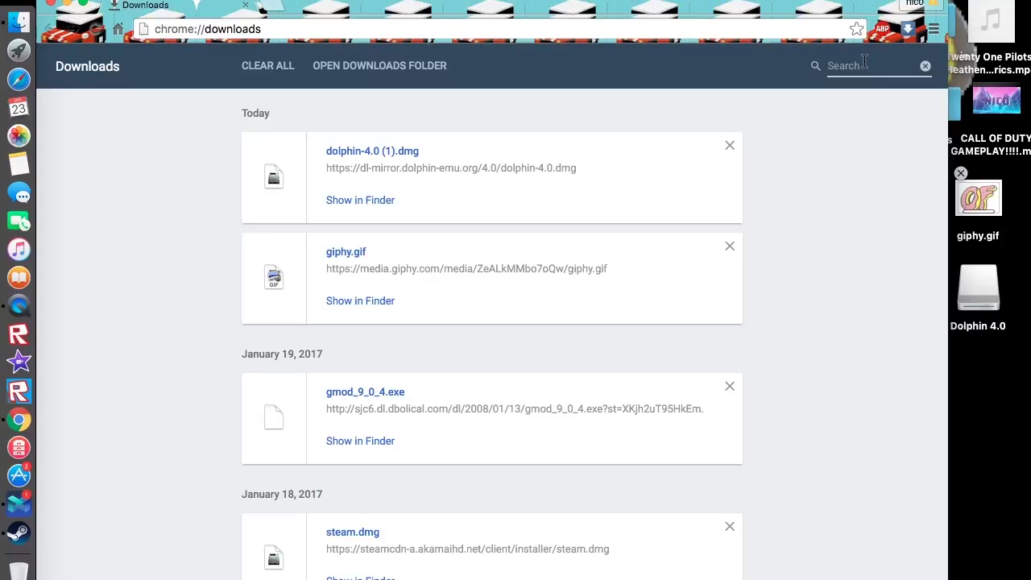
text(super mario)
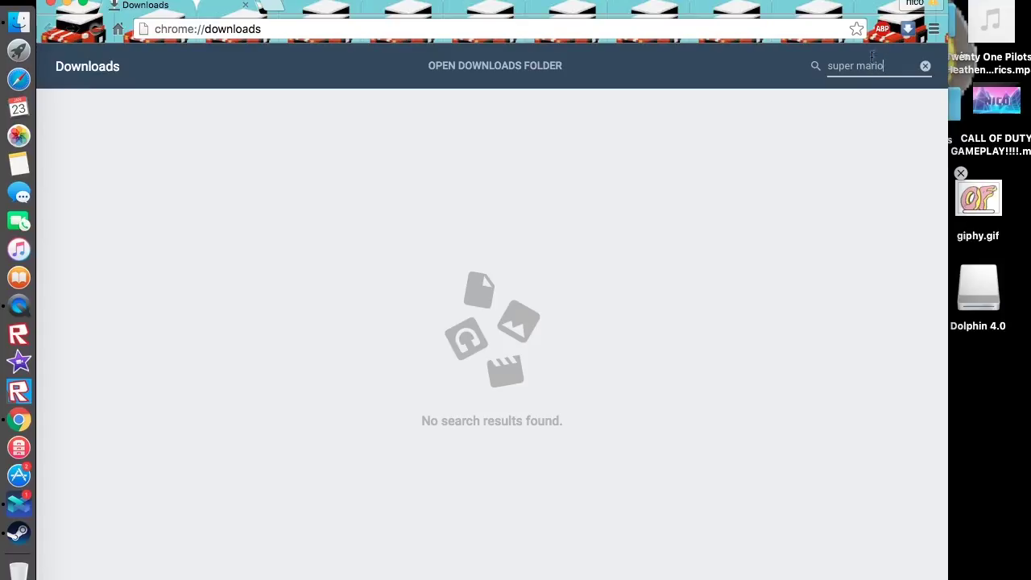
click(925, 66)
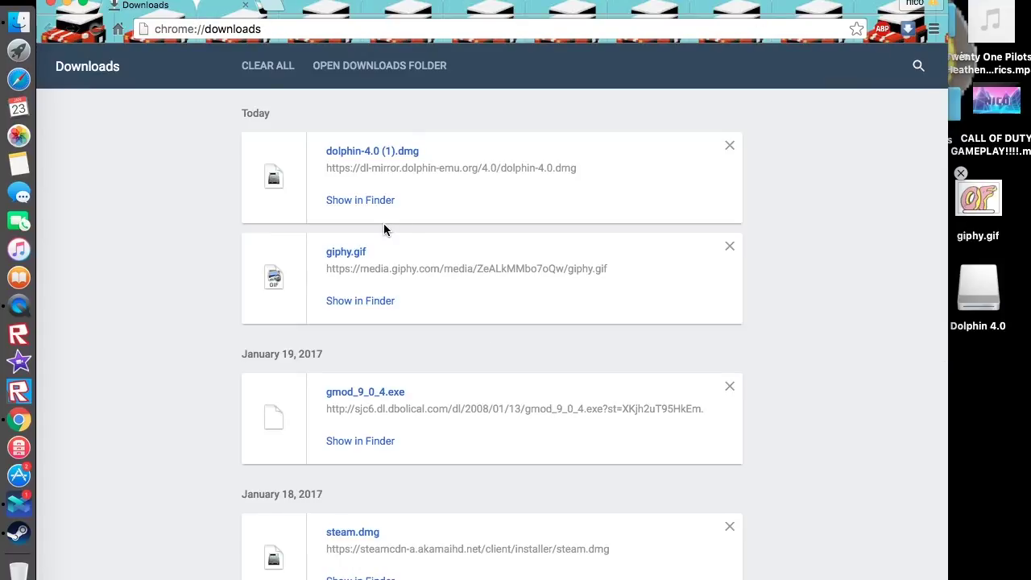
scroll(399, 221, down, 5)
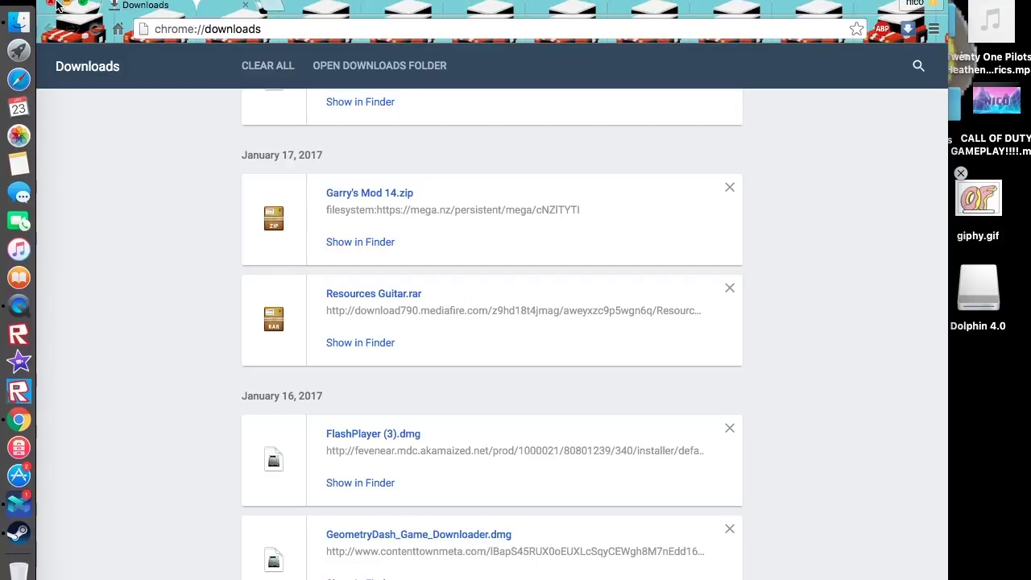
click(50, 5)
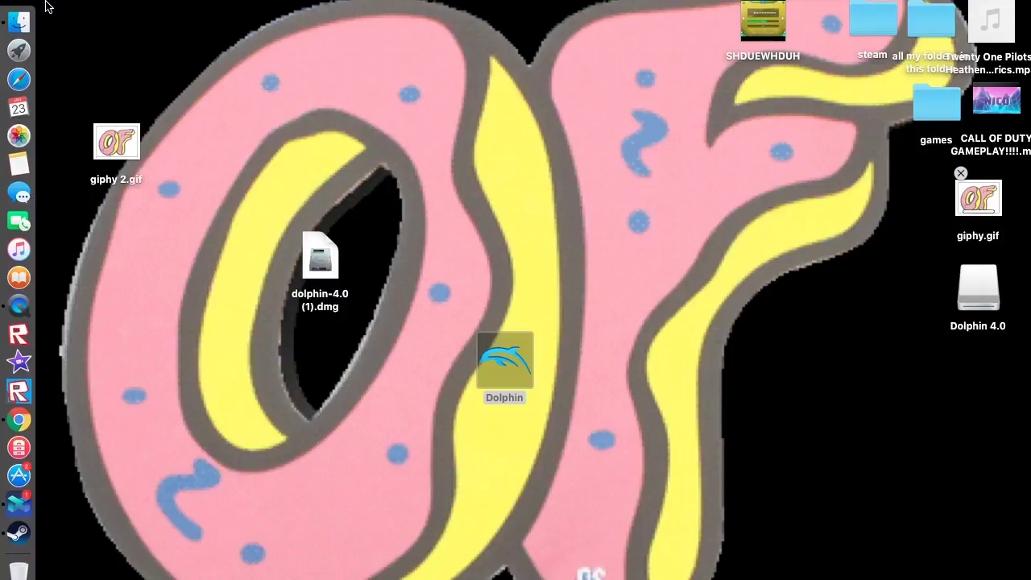
Look for game ISO files in the desktop folder "steam" and in the subfolders of "all my folders in this folder"
double_click(867, 20)
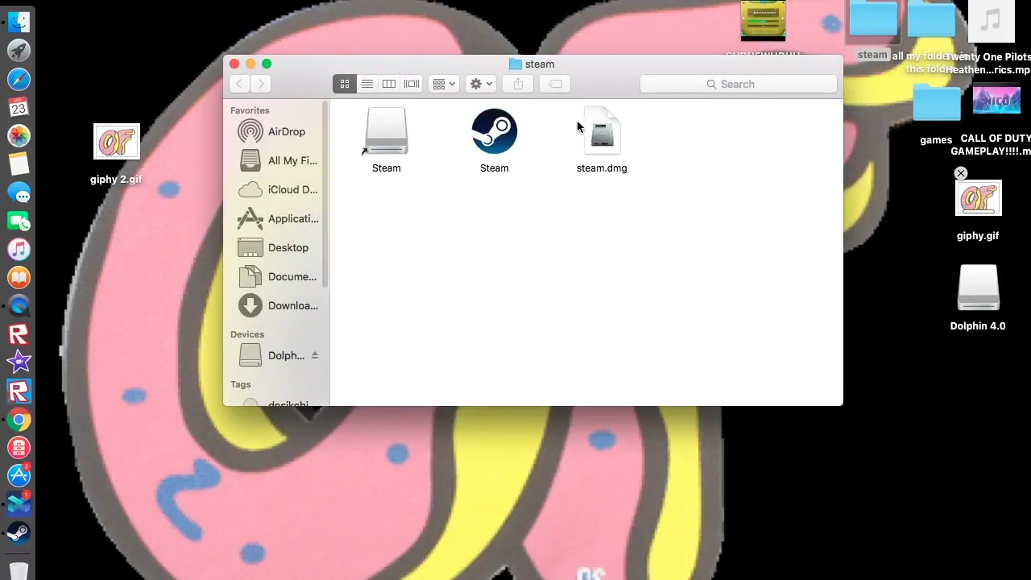
click(233, 64)
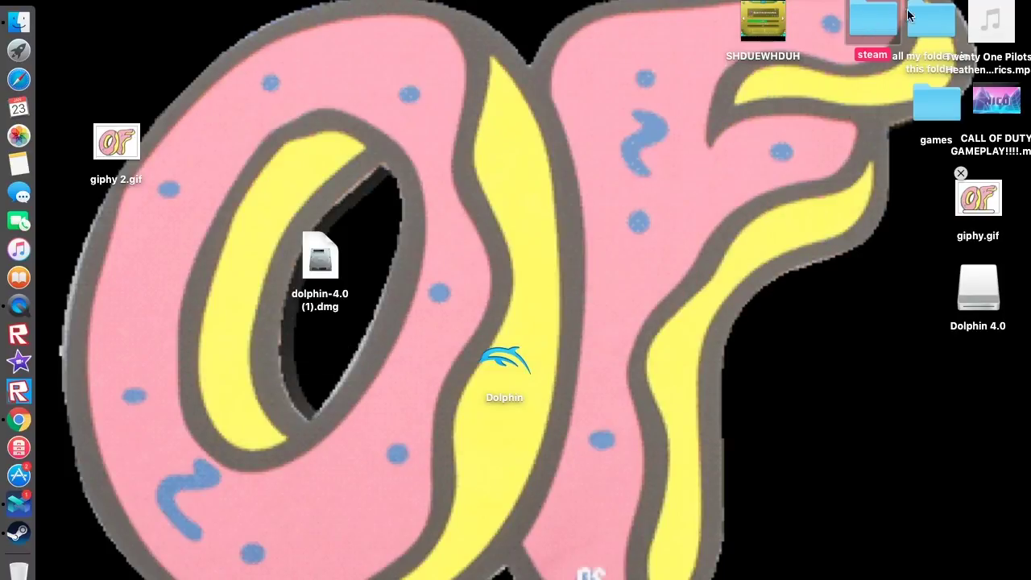
double_click(919, 34)
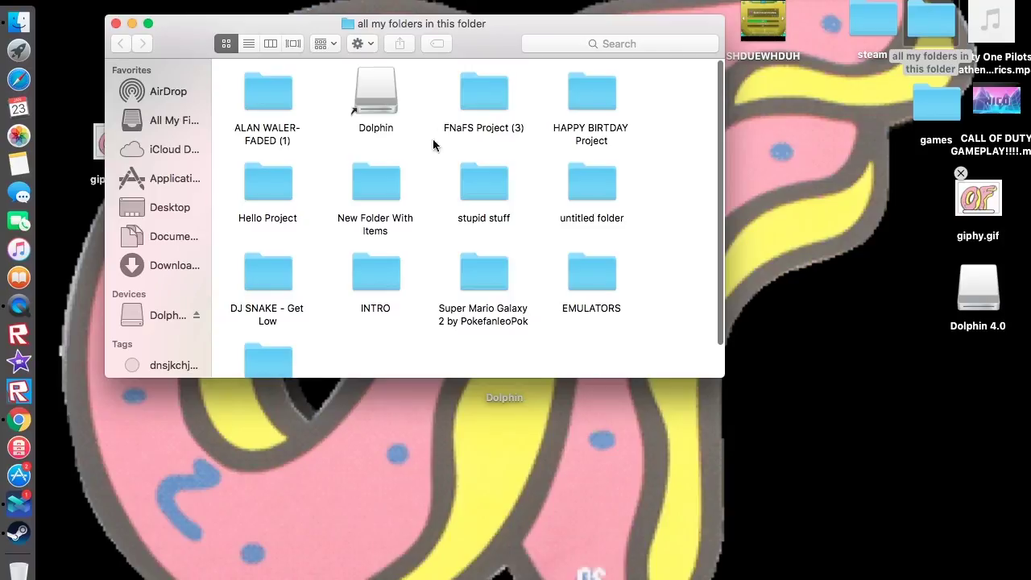
double_click(358, 177)
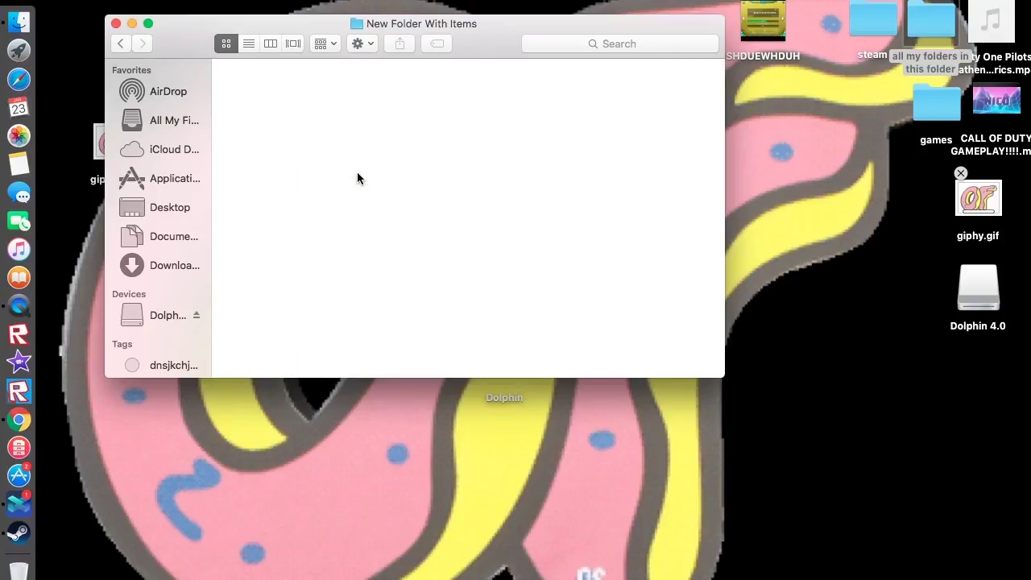
click(120, 43)
double_click(507, 170)
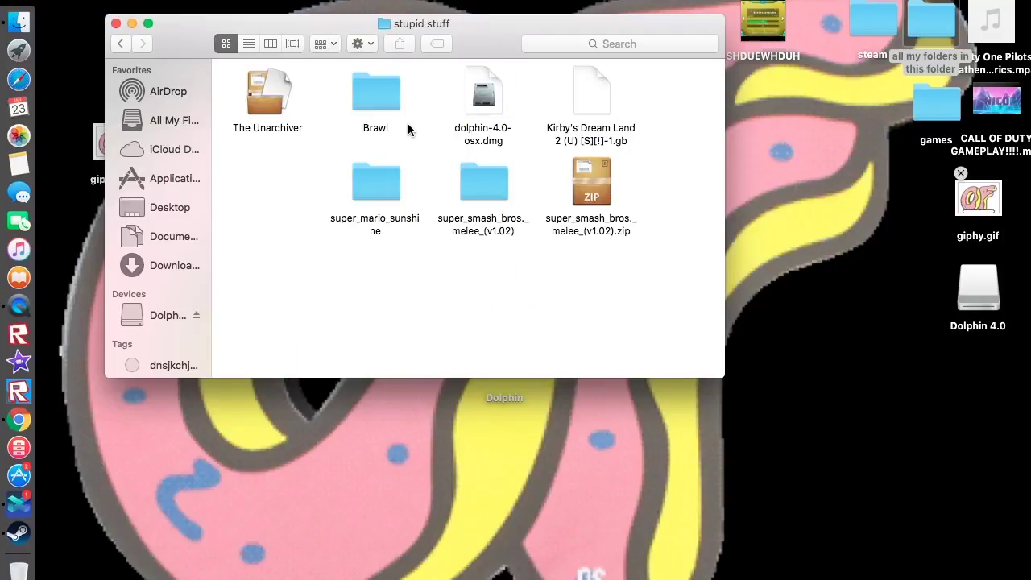
click(121, 44)
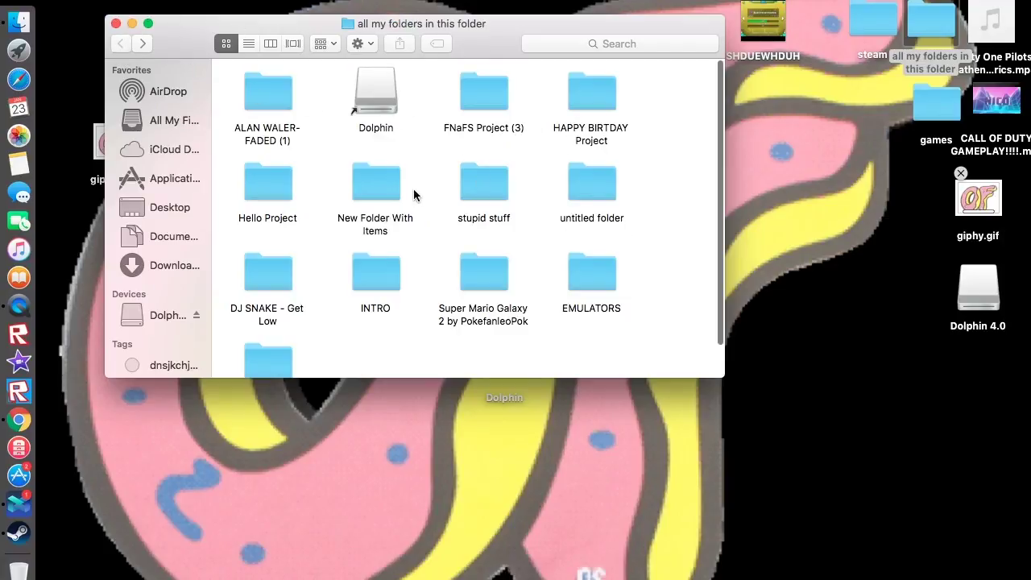
double_click(609, 192)
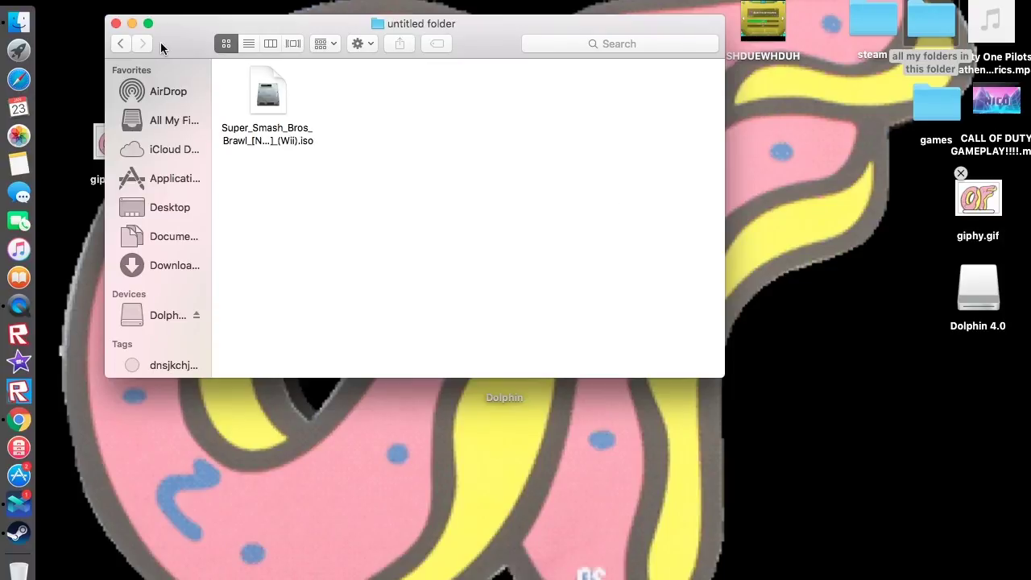
click(121, 44)
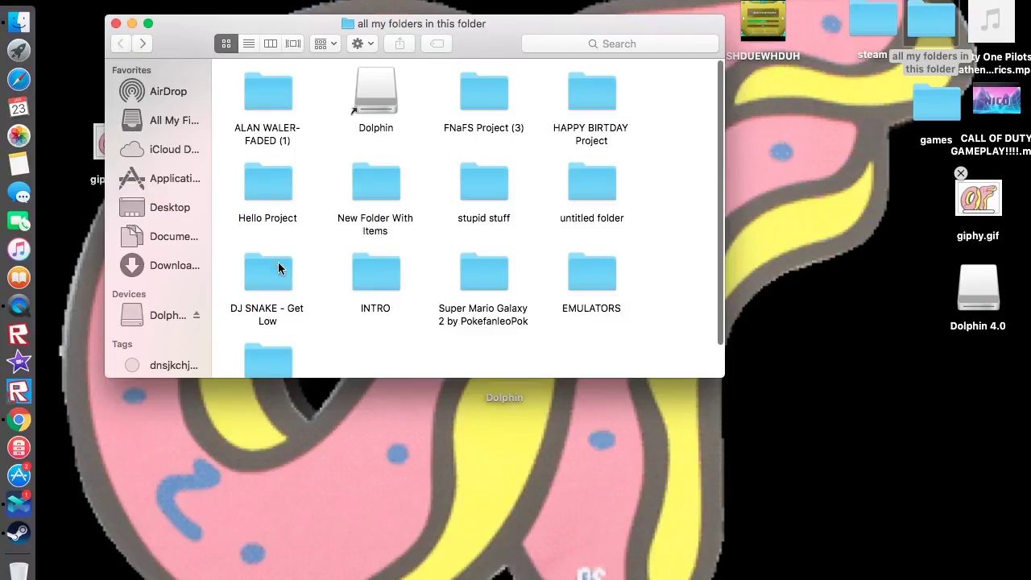
Examine the contents of the Super Mario Galaxy 2 folder and close the Finder window
click(496, 266)
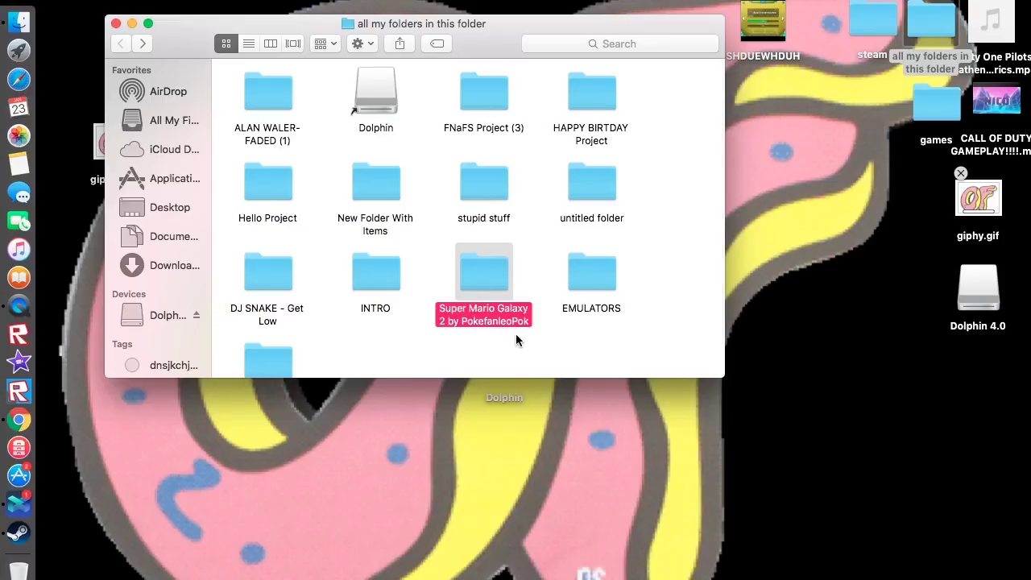
double_click(509, 285)
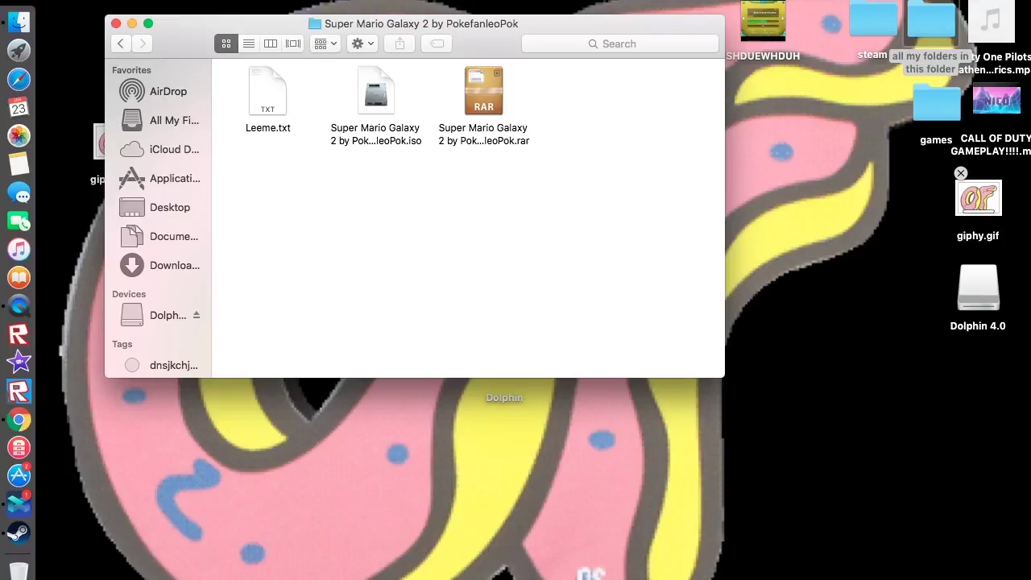
click(116, 25)
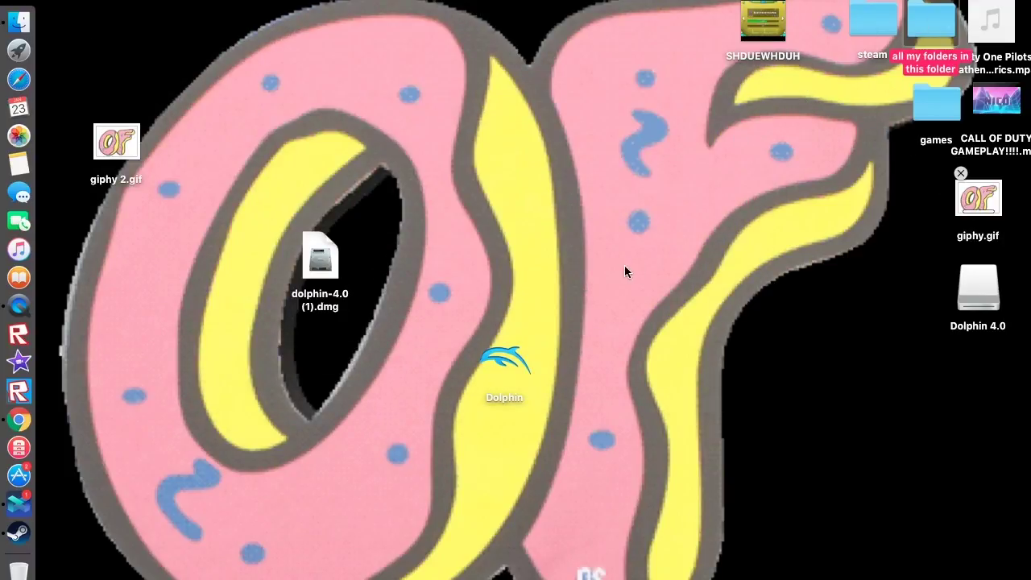
Launch Dolphin and add the Super Mario Galaxy 2 folder from "all my folders in this folder" on the Desktop as a game directory
double_click(507, 368)
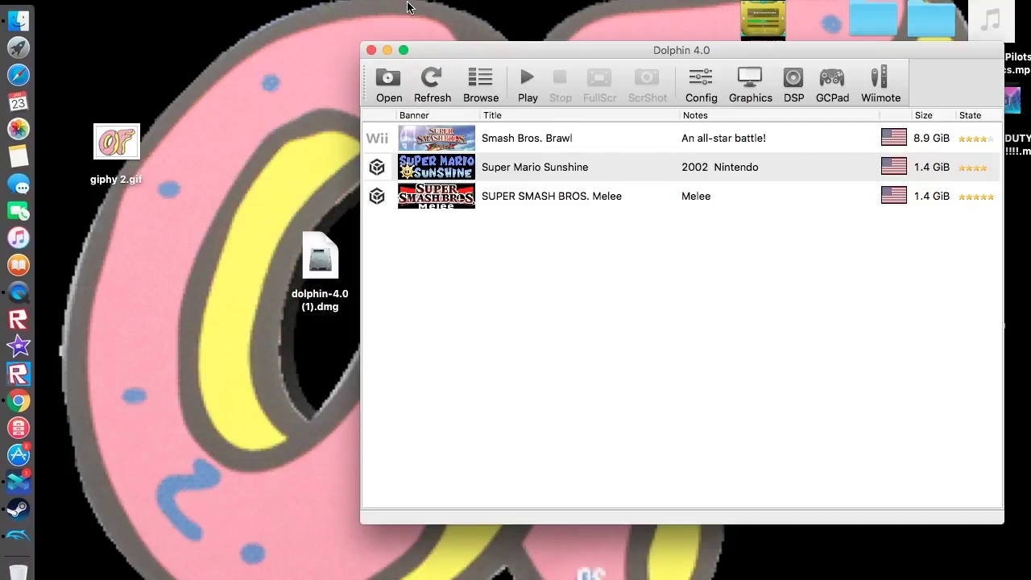
click(481, 103)
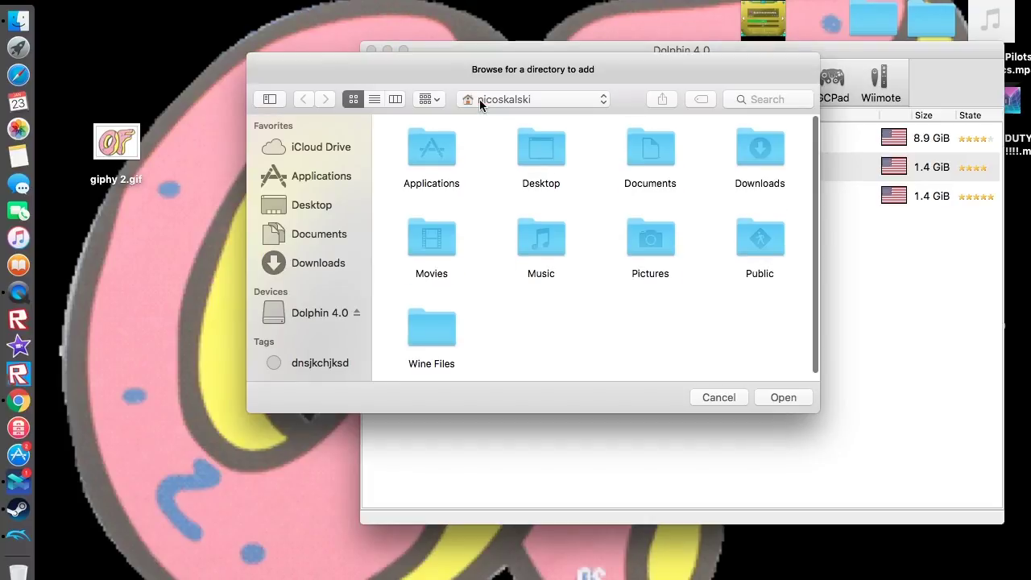
double_click(564, 149)
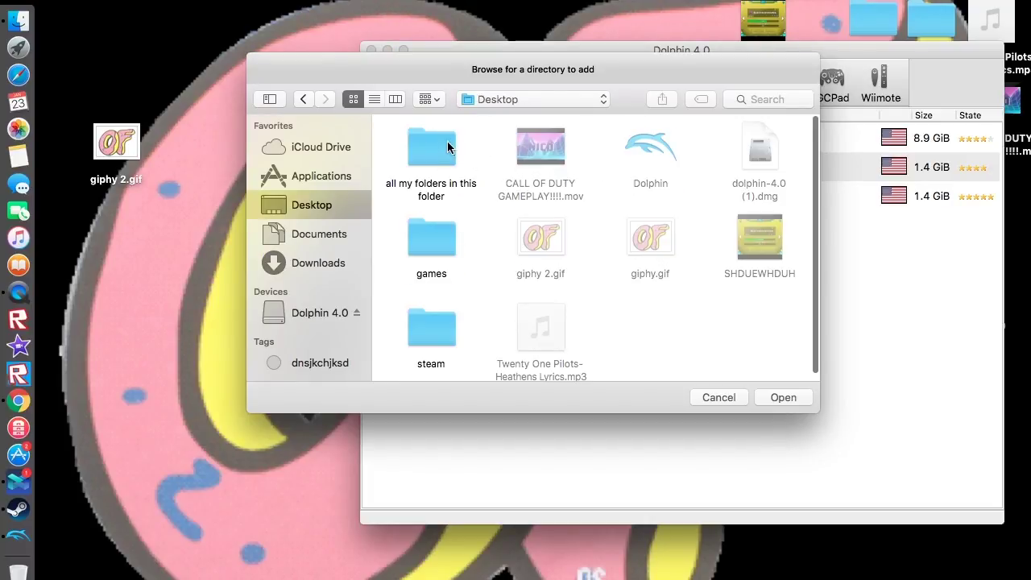
double_click(447, 141)
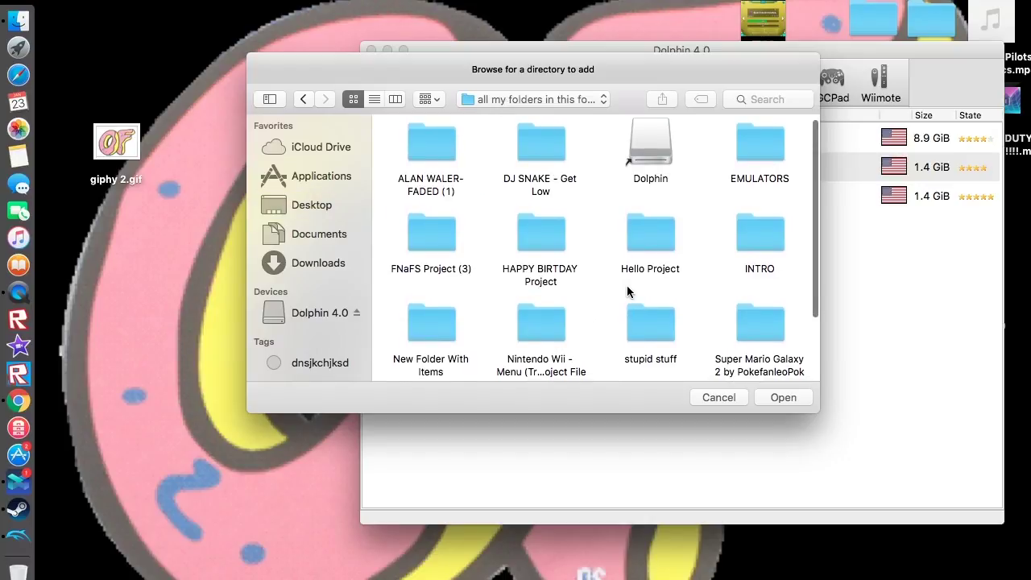
double_click(654, 318)
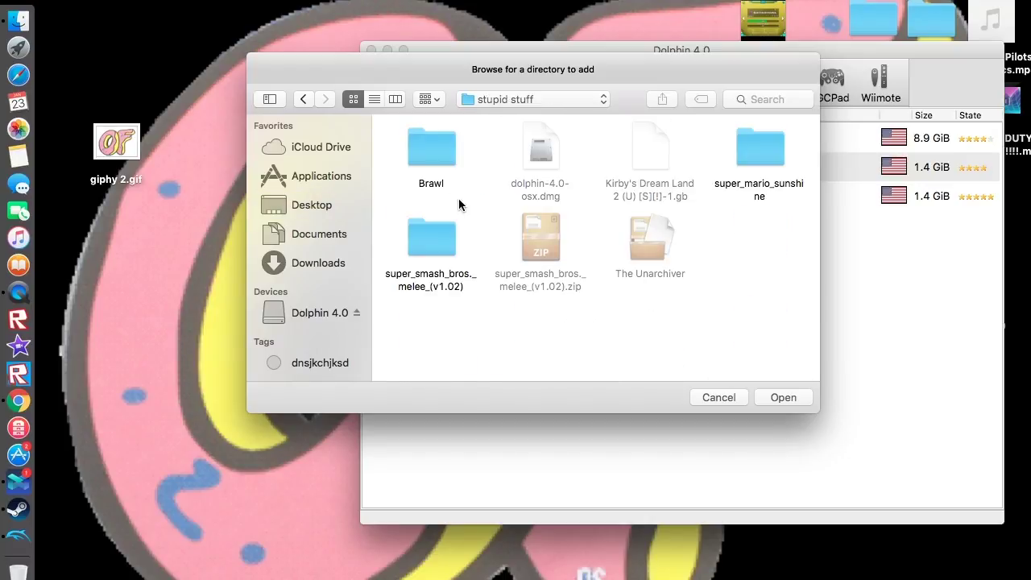
click(302, 99)
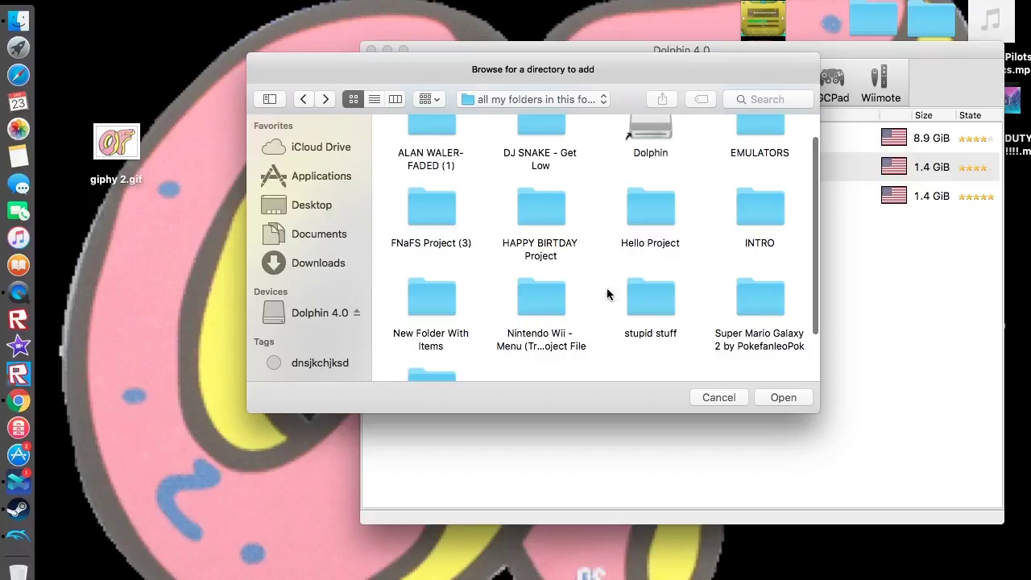
click(759, 304)
click(783, 397)
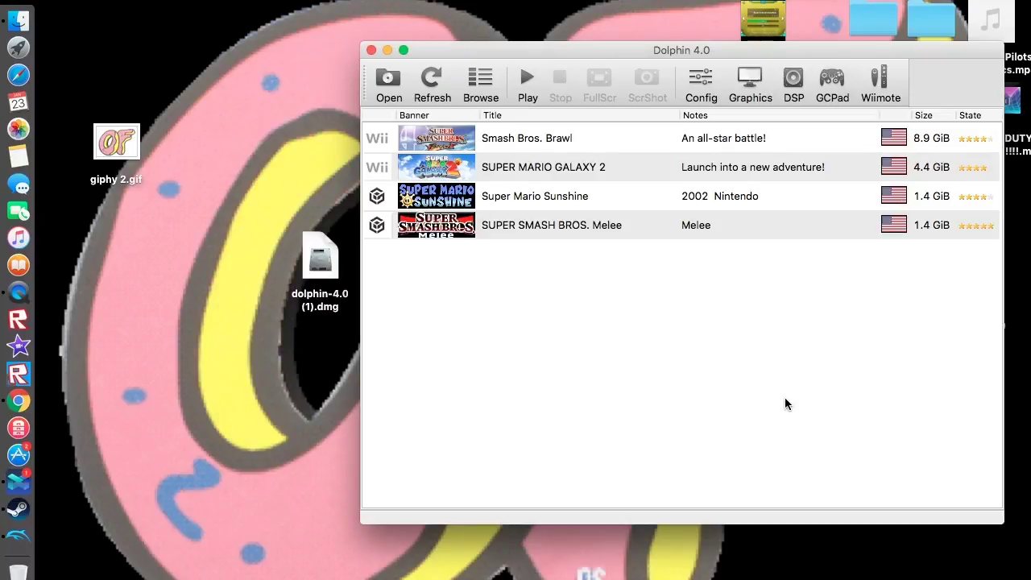
Start playing SUPER MARIO GALAXY 2 from Dolphin's game list
click(507, 172)
click(523, 81)
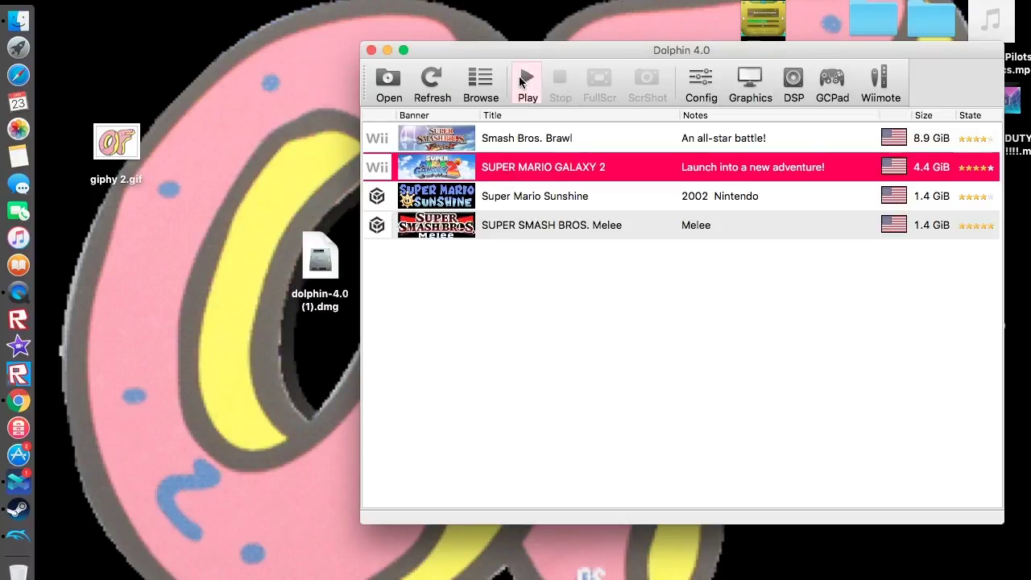
drag(492, 4, 279, 0)
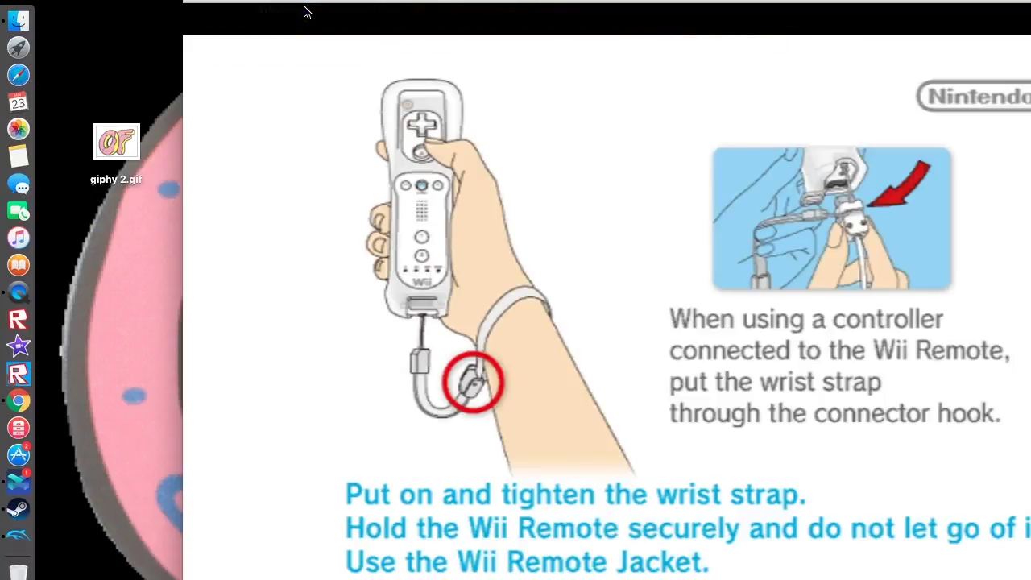
Stop the running Super Mario Galaxy 2 emulation and raise the system volume while another game starts up
key(Escape)
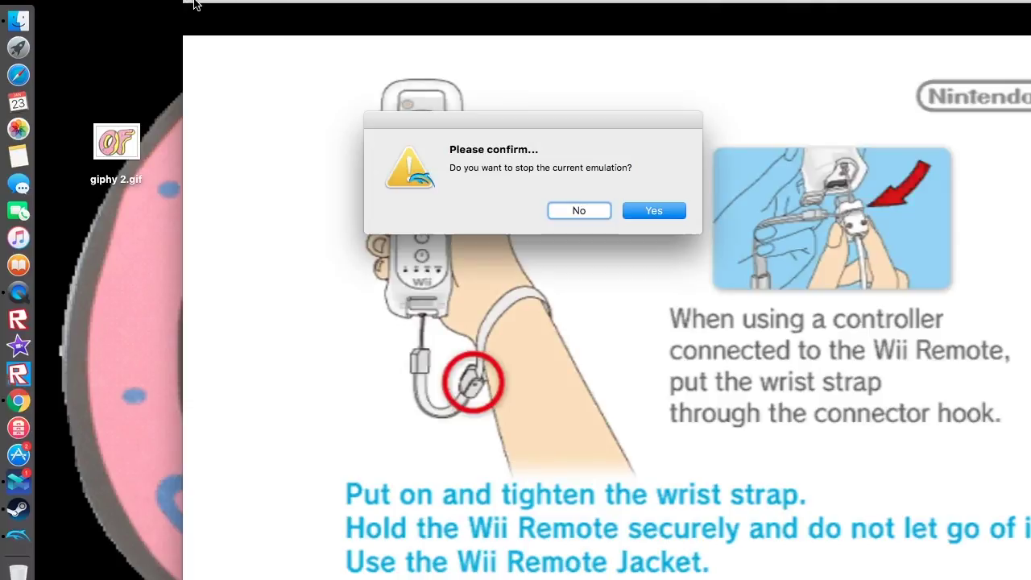
click(646, 214)
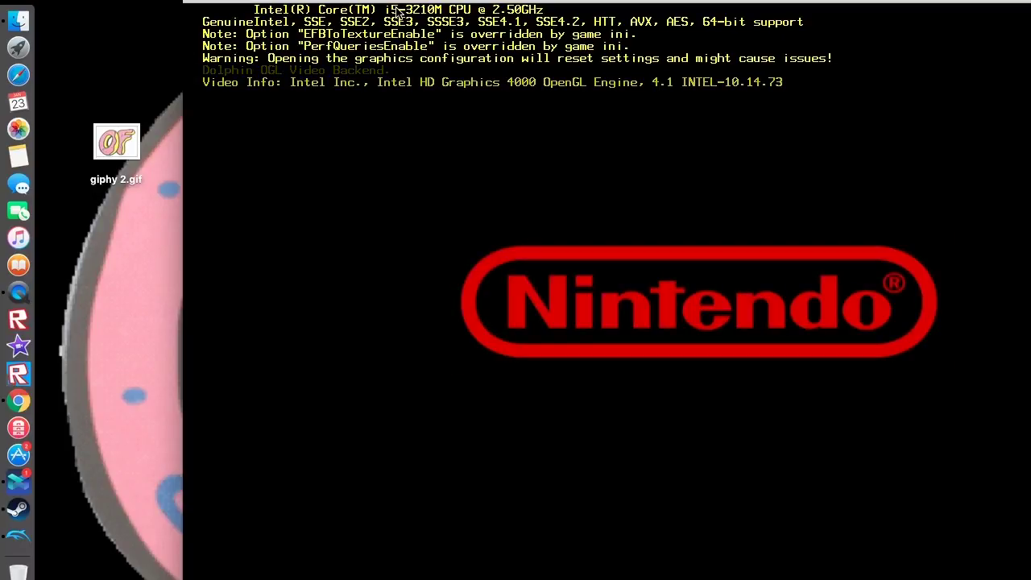
key(XF86AudioRaiseVolume)
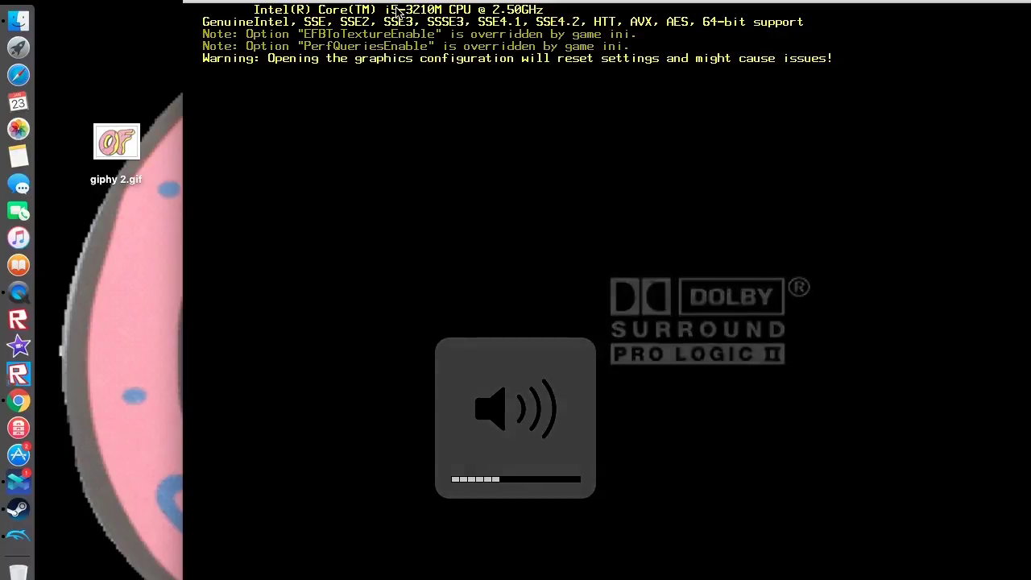